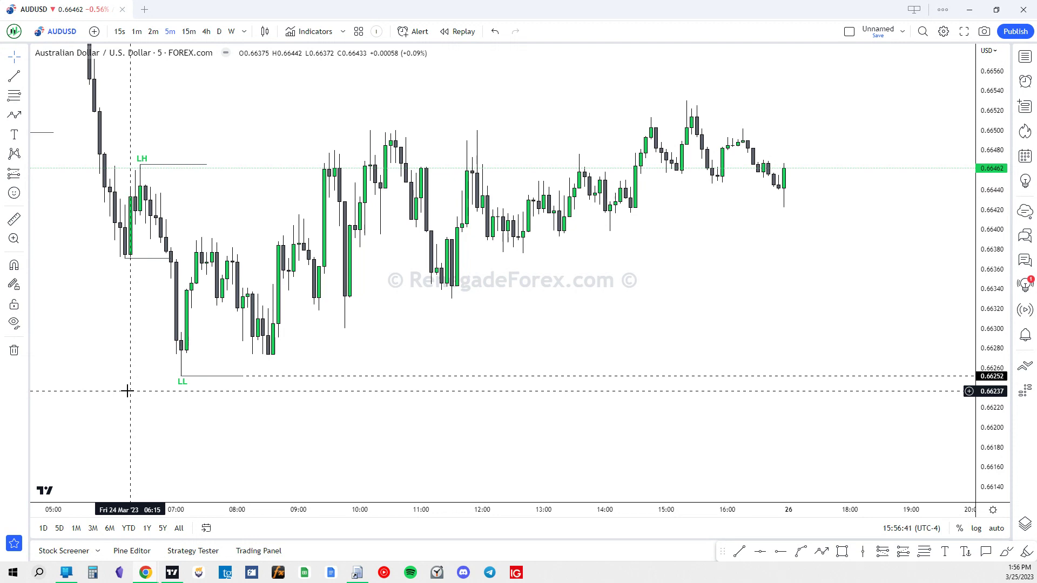
Step: Pan and zoom the AUDUSD chart so the LH-to-LL swing candles fill the view
mouse_move(344, 420)
mouse_down()
mouse_move(361, 413)
mouse_move(347, 436)
mouse_up()
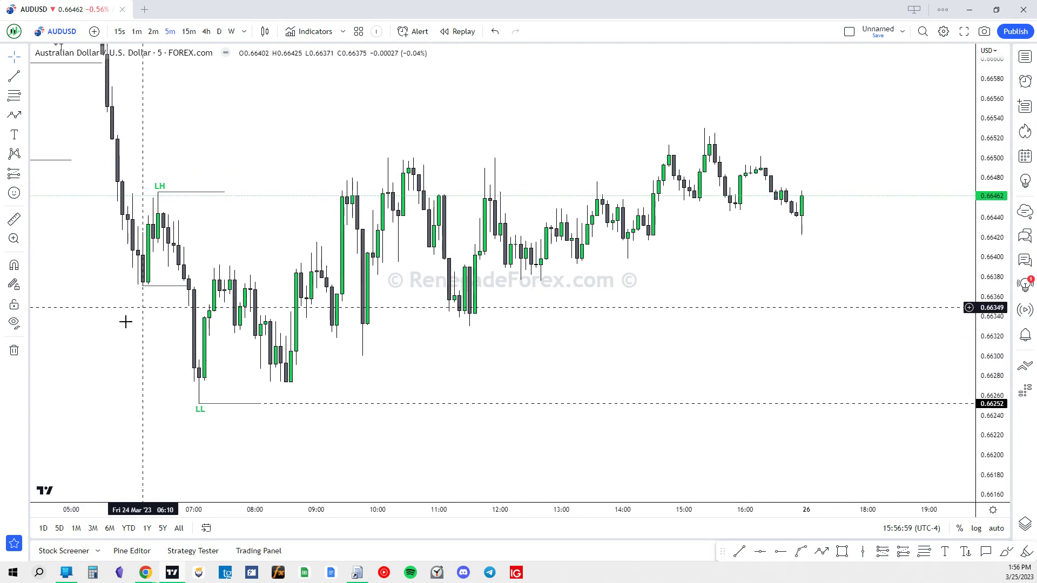
drag(139, 308, 254, 324)
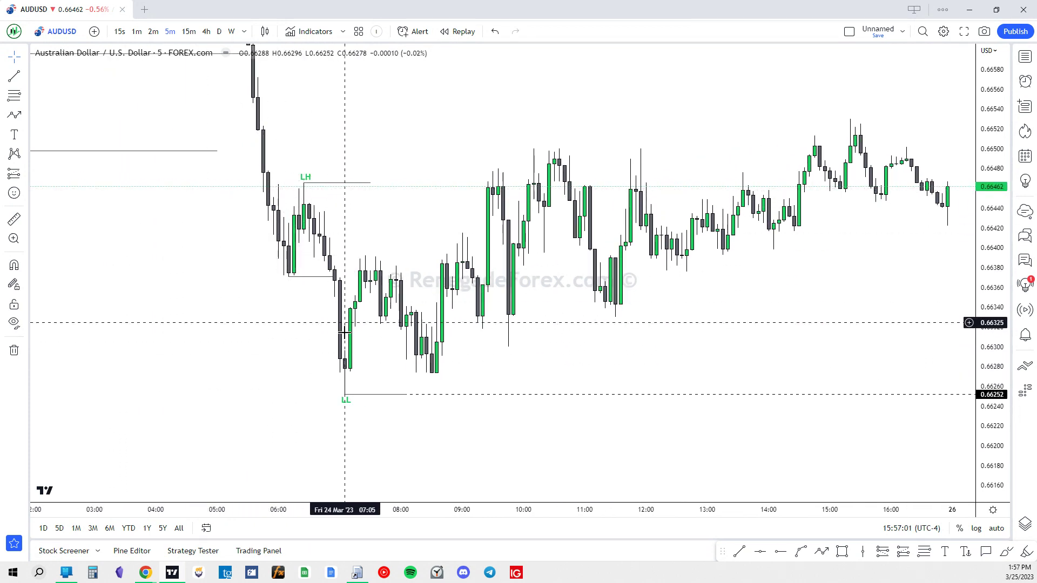
drag(260, 357, 264, 361)
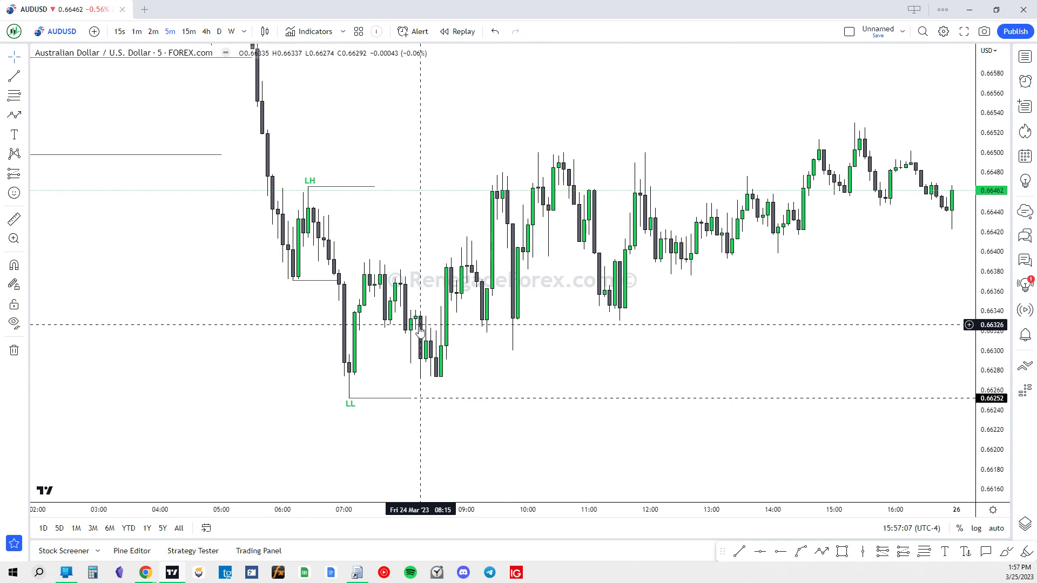
drag(604, 331, 896, 350)
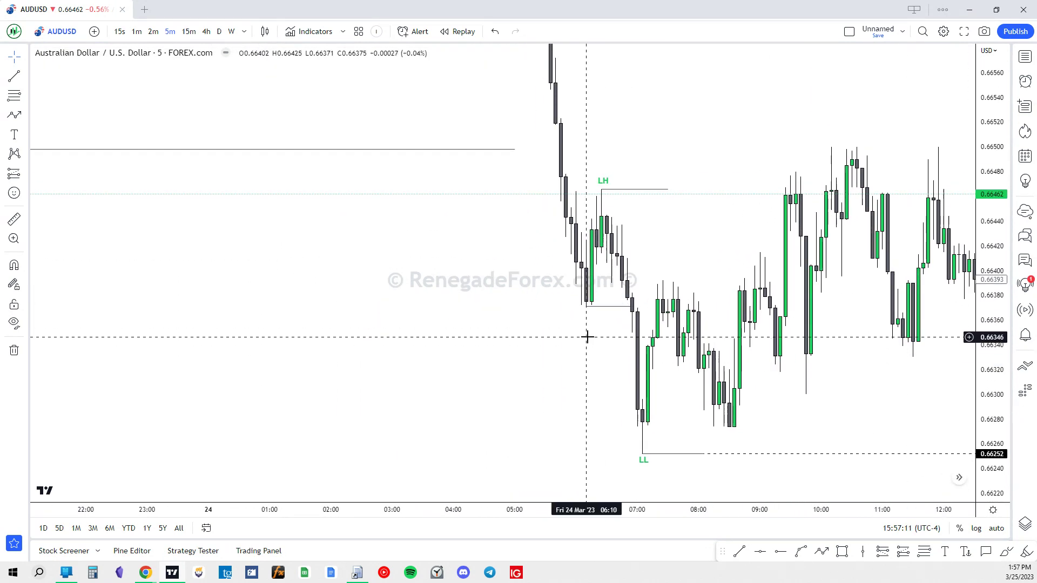
scroll(585, 342, up, 3)
drag(522, 229, 567, 200)
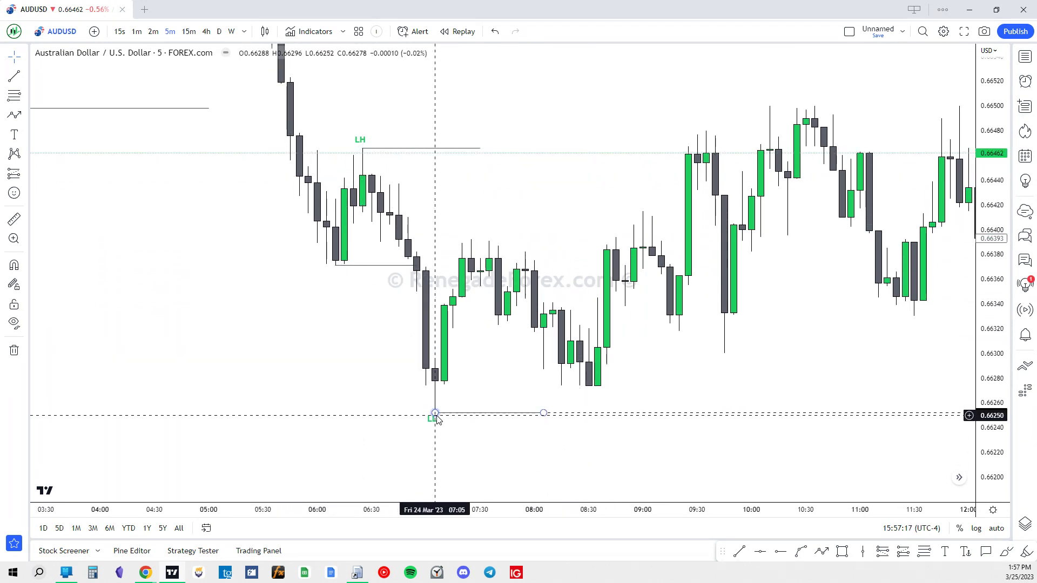
drag(286, 298, 236, 261)
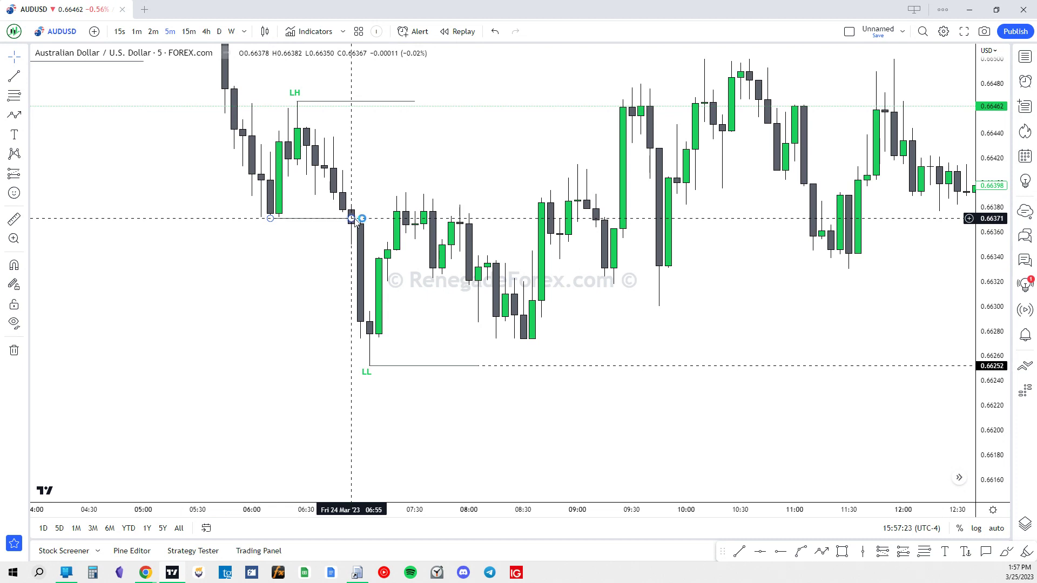
drag(308, 243, 297, 254)
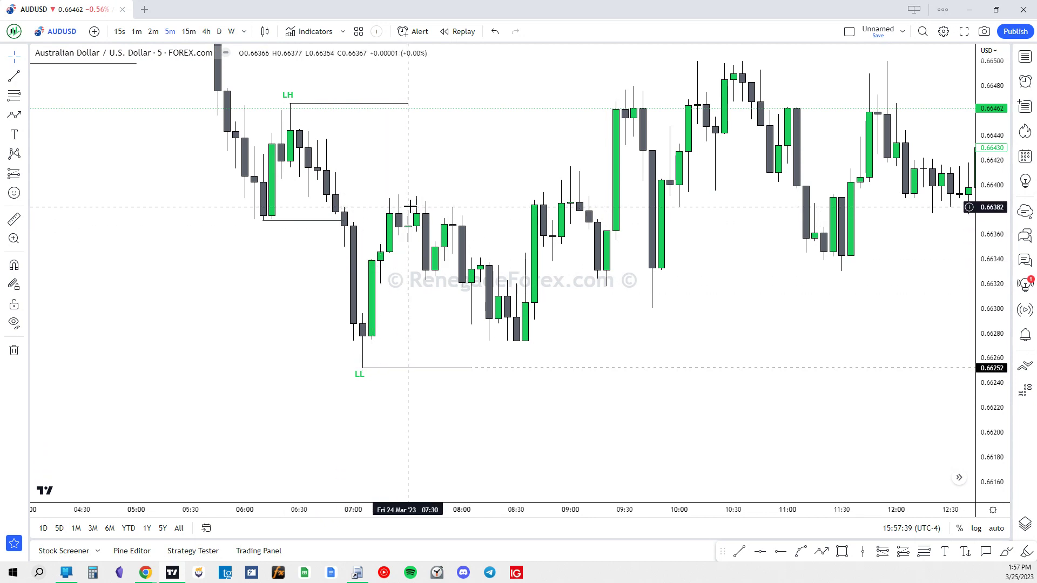
drag(414, 175, 417, 184)
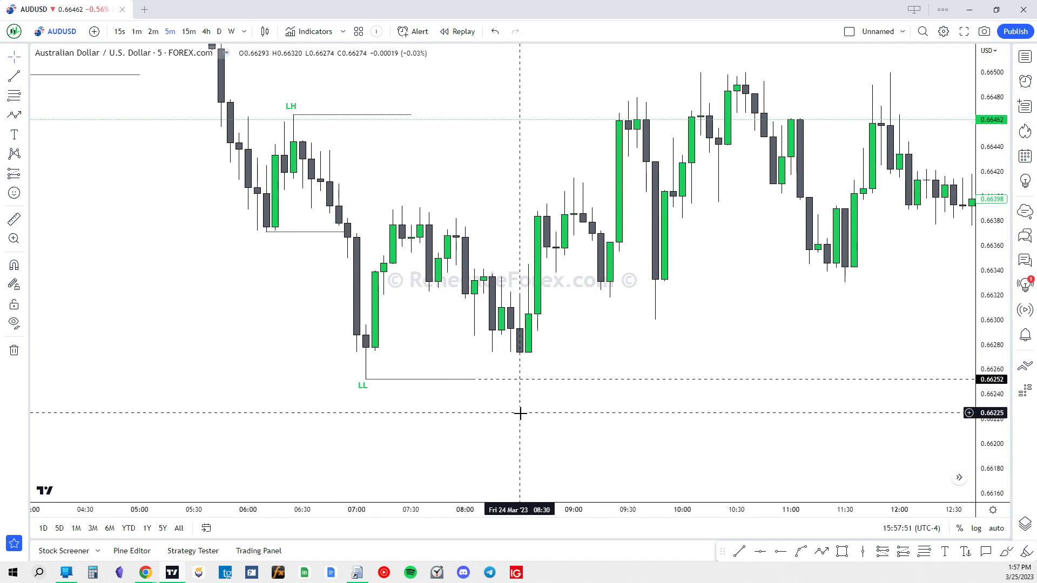
drag(519, 412, 524, 417)
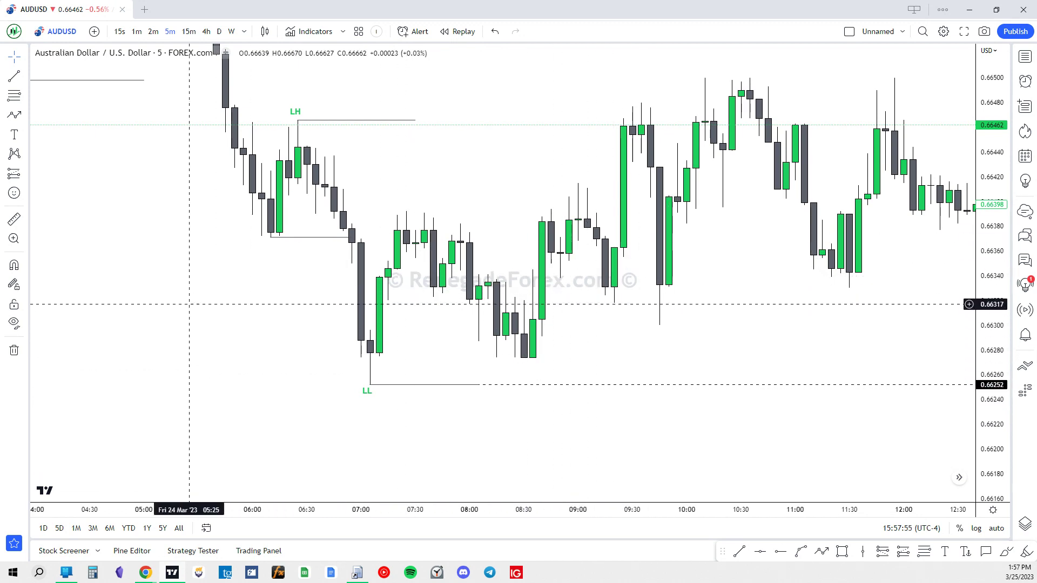
drag(225, 343, 193, 381)
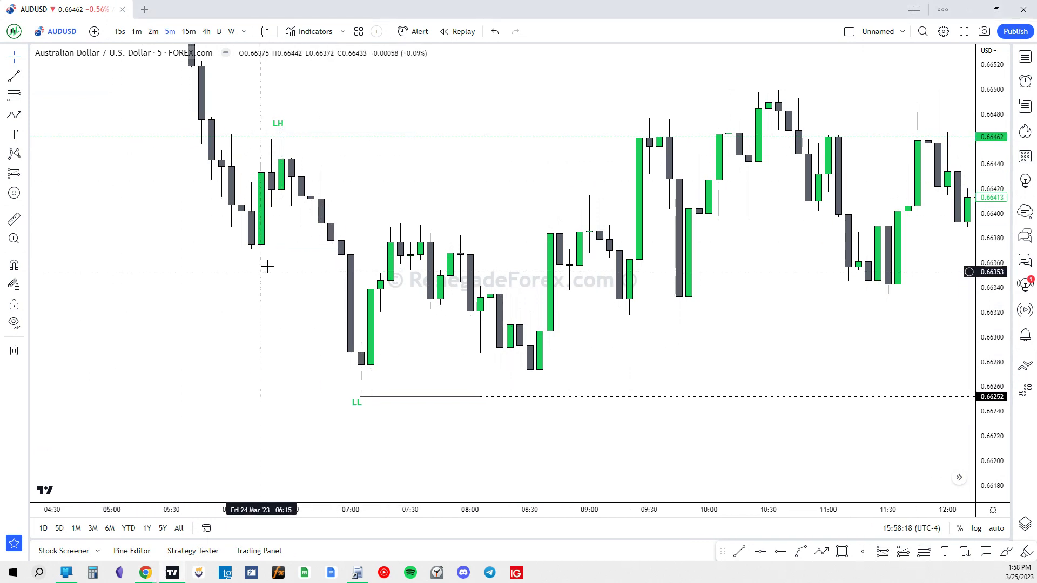
drag(308, 301, 313, 309)
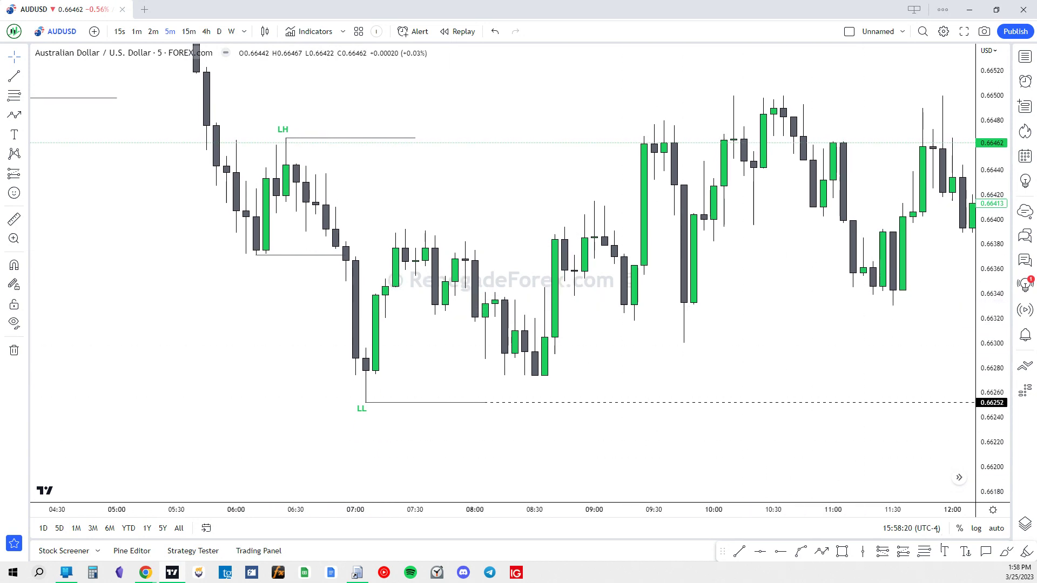
Step: Pick the Fib Retracement tool from the drawing toolbar
click(925, 556)
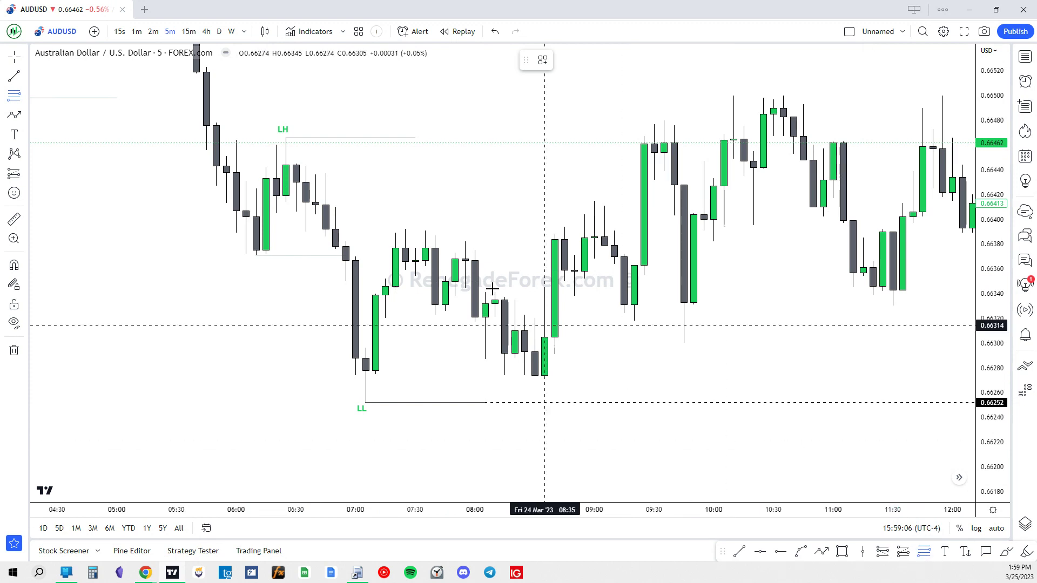
Step: Draw a Fibonacci retracement from the LH swing high down to the LL swing low
click(287, 134)
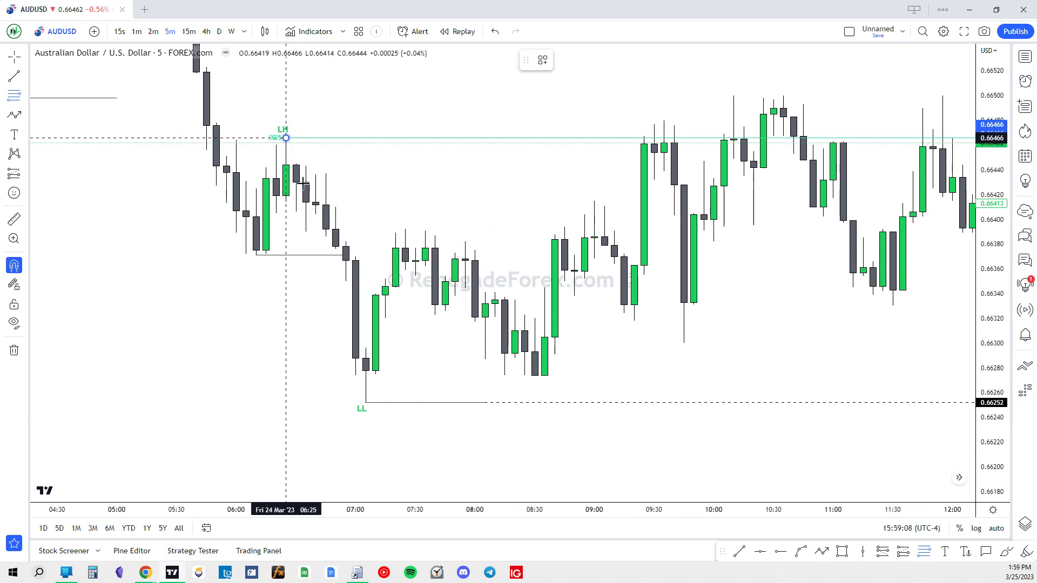
click(368, 401)
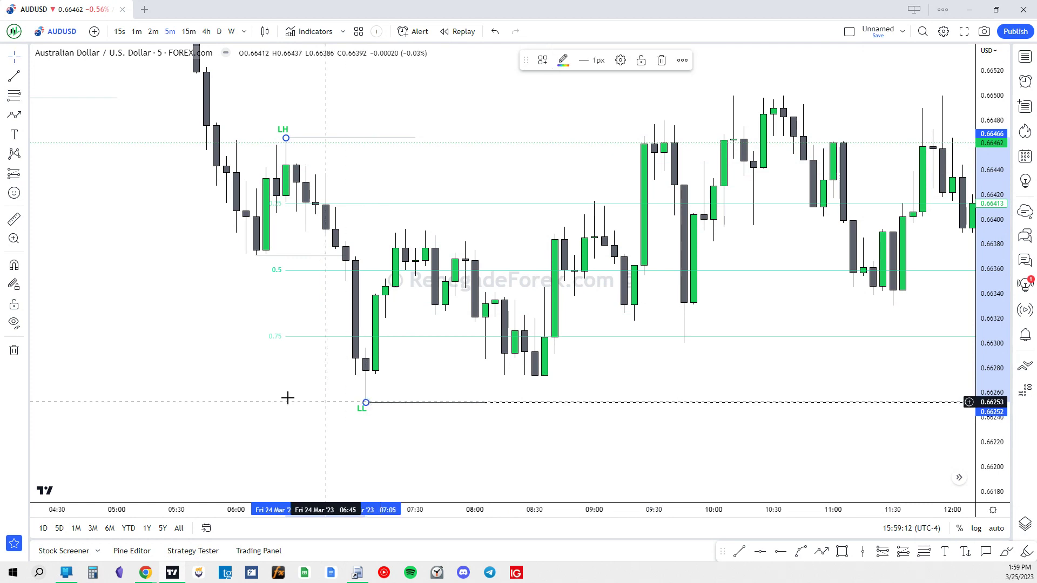
click(238, 381)
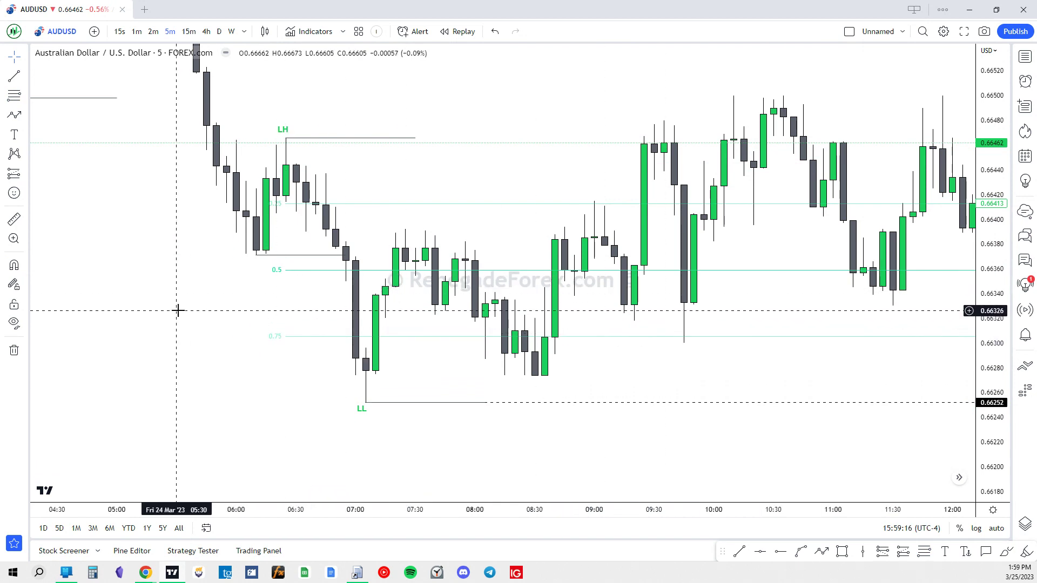
drag(179, 308, 158, 315)
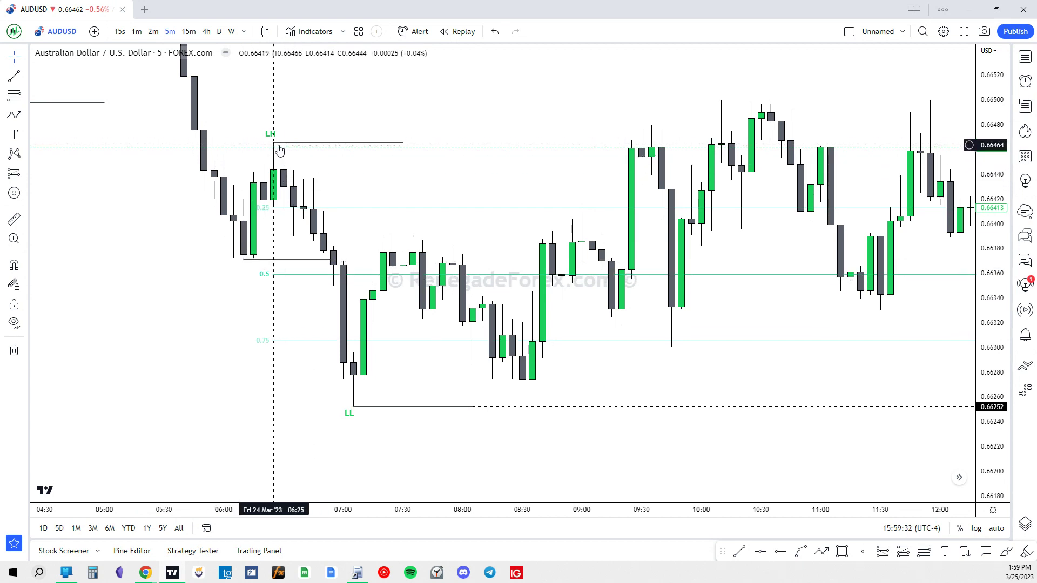
Step: Inspect the LL line and the retracement, undoing an accidental shift of the Fibonacci
click(352, 408)
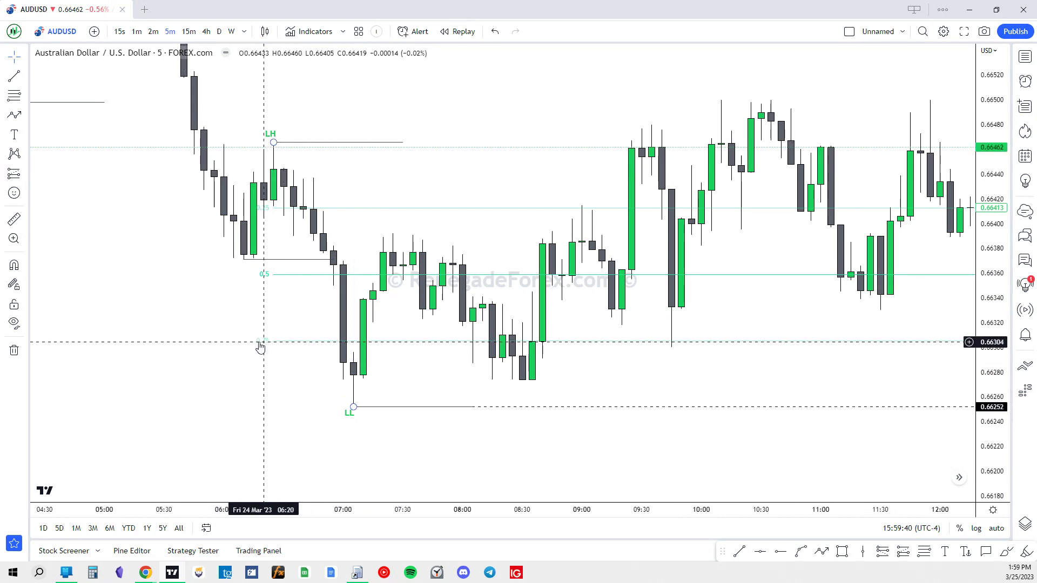
drag(172, 283, 132, 296)
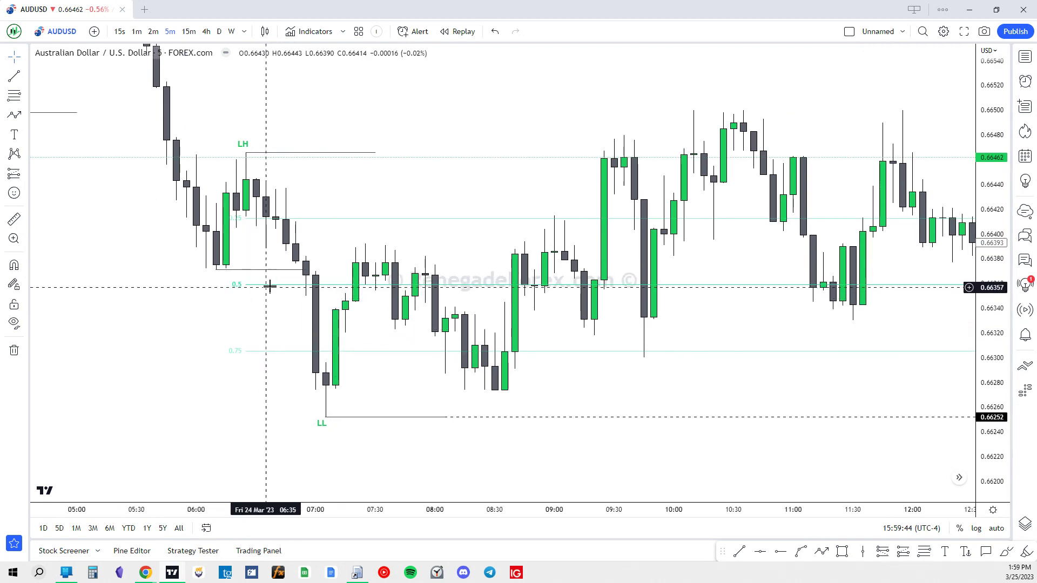
drag(173, 306, 187, 319)
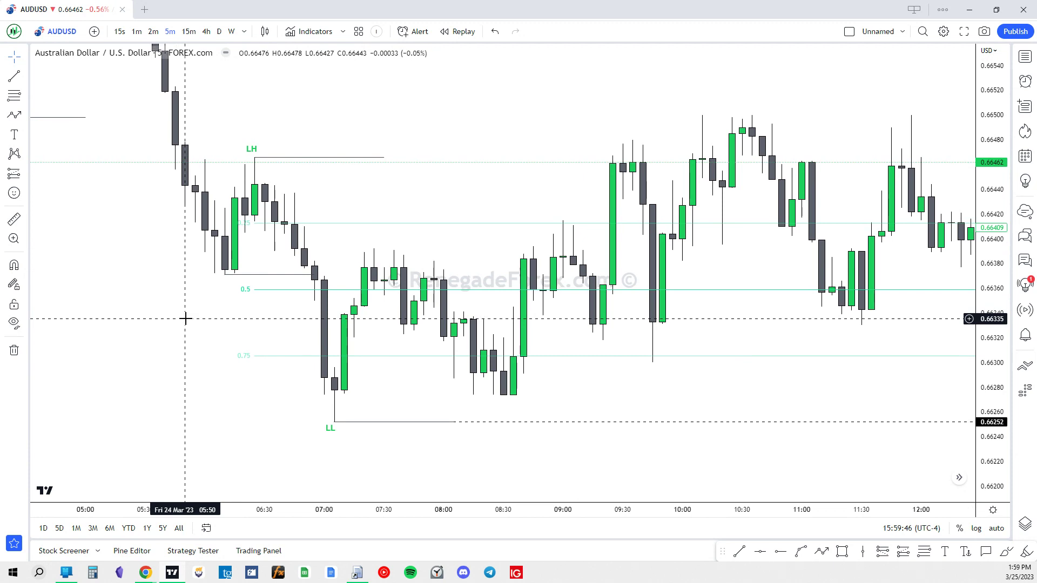
scroll(185, 319, up, 2)
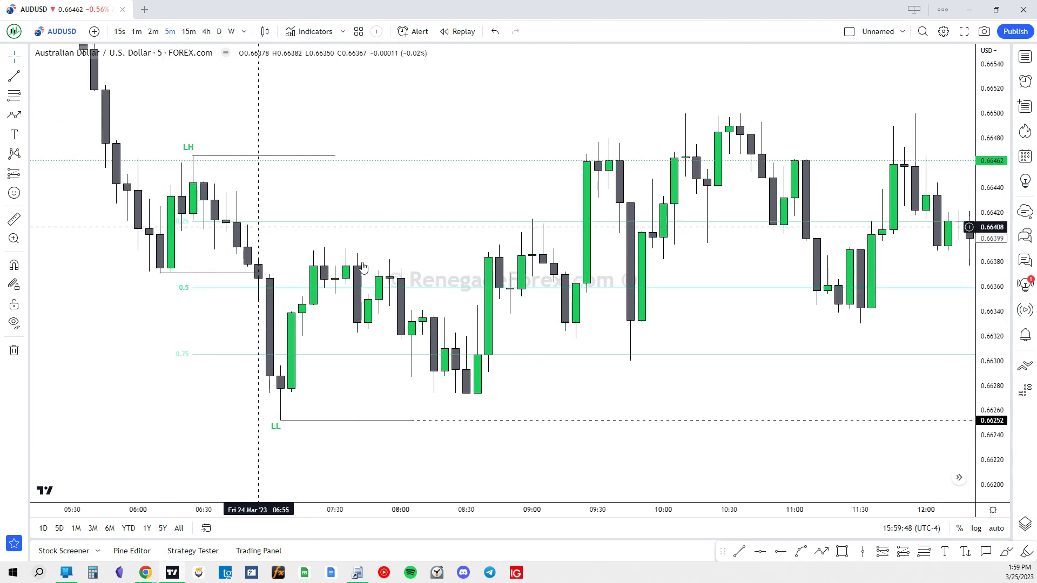
mouse_move(213, 398)
mouse_down()
mouse_move(190, 419)
mouse_move(203, 409)
mouse_up()
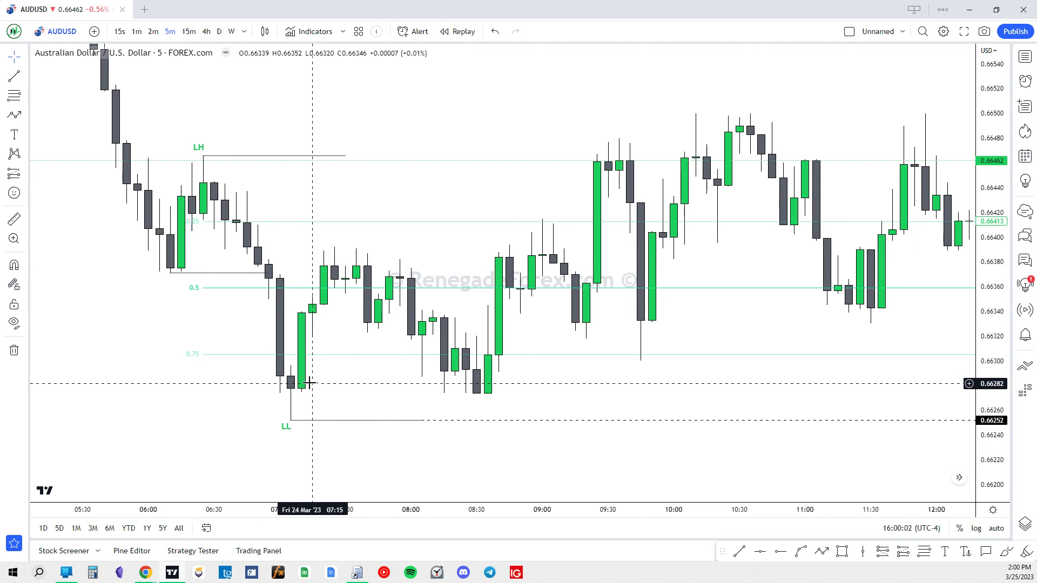
click(202, 420)
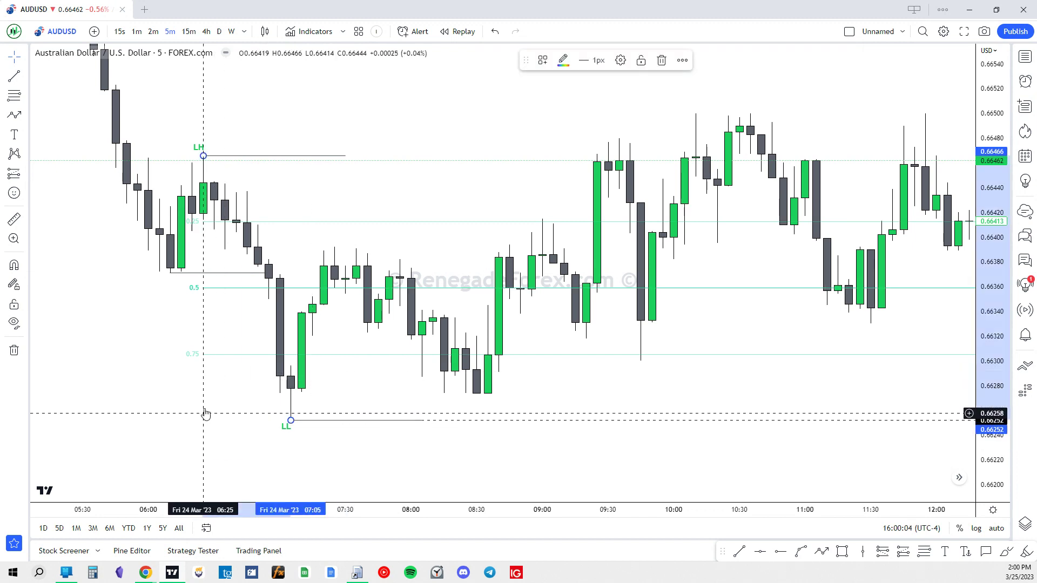
drag(162, 396, 201, 389)
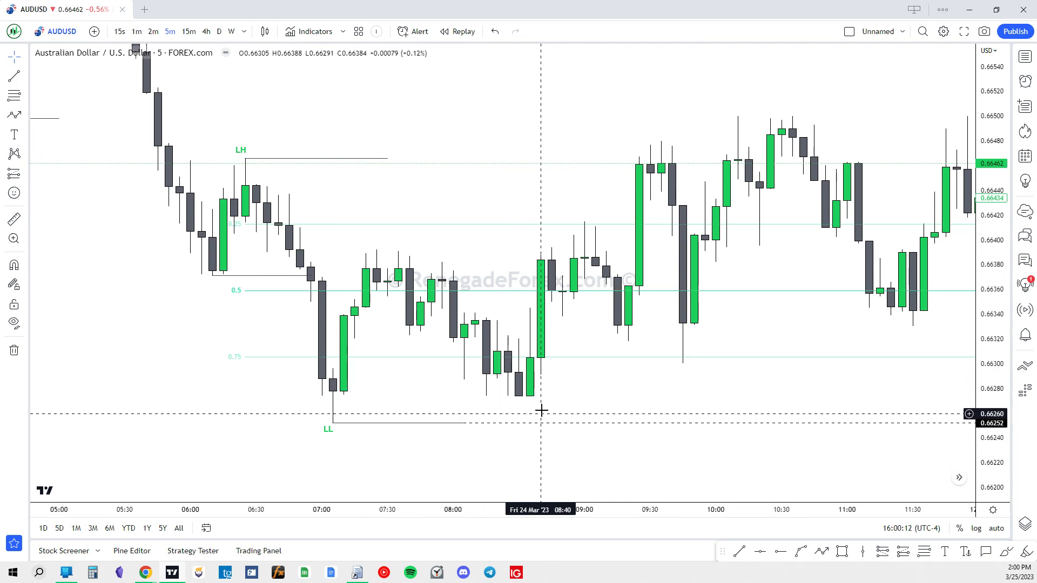
drag(245, 423, 245, 428)
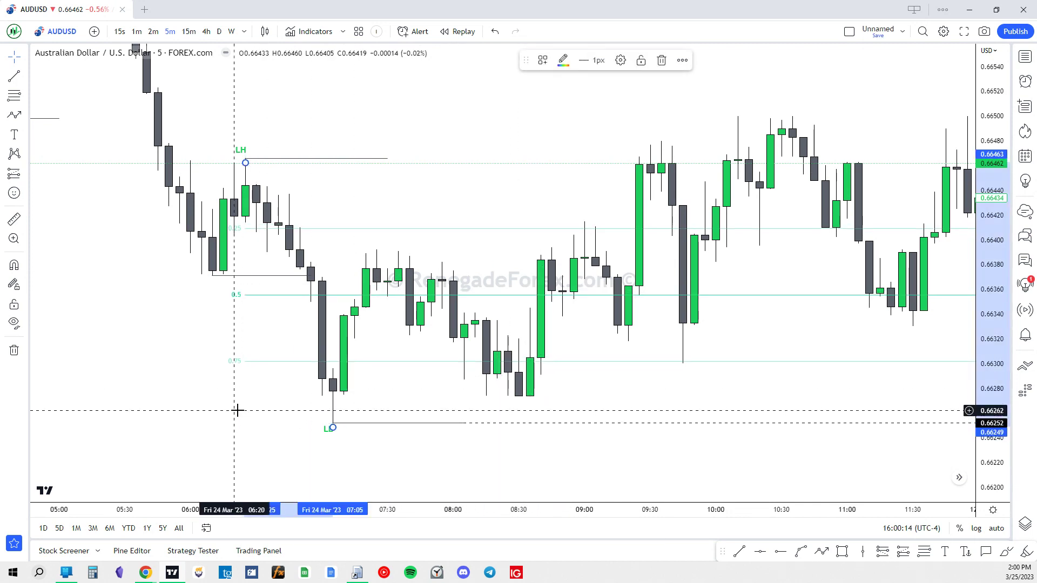
key(ctrl+z)
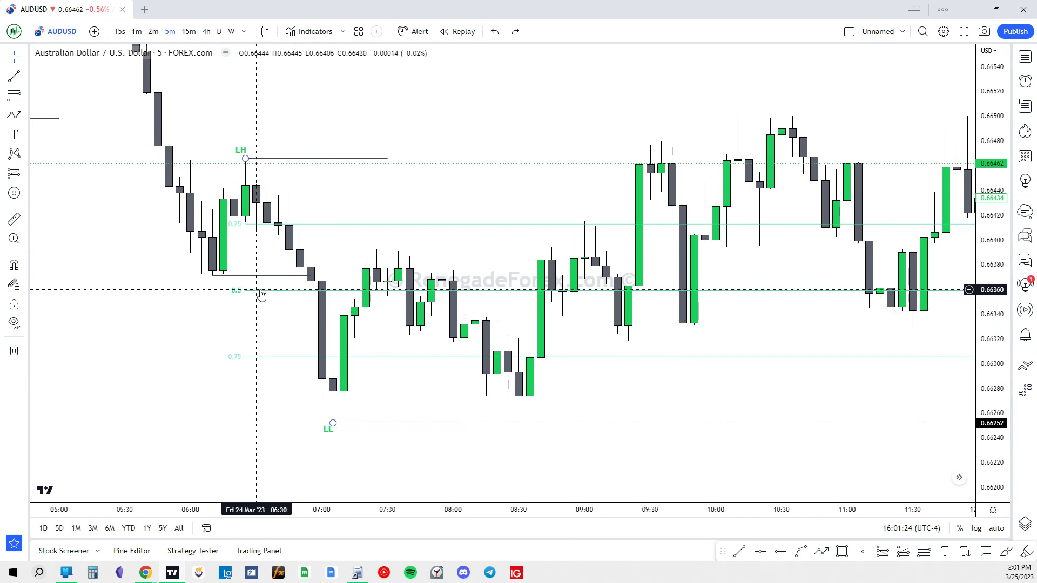
Step: Delete the LH–LL Fibonacci retracement and pan to the later session
click(281, 273)
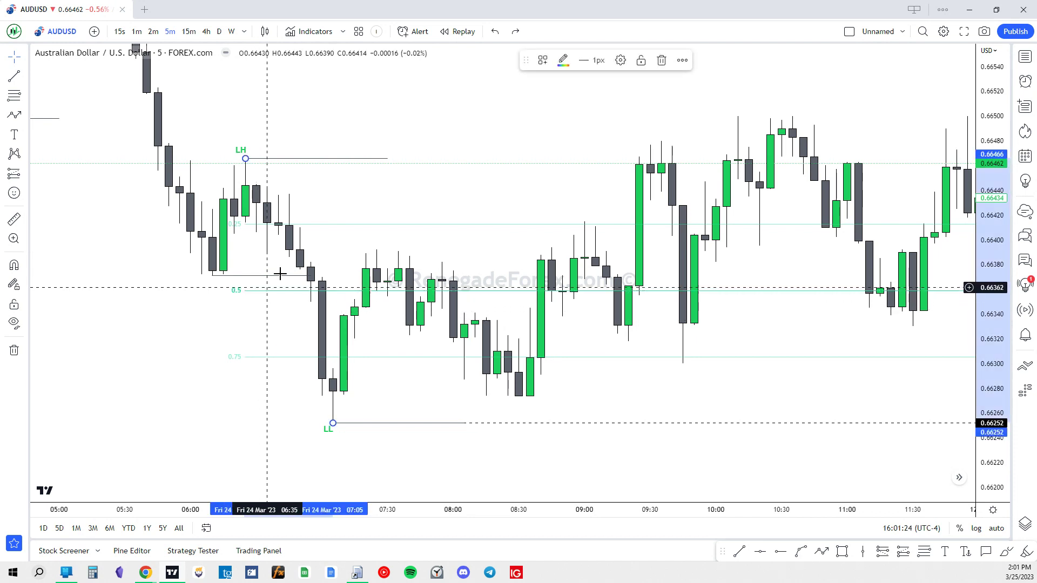
click(662, 60)
drag(437, 206, 364, 196)
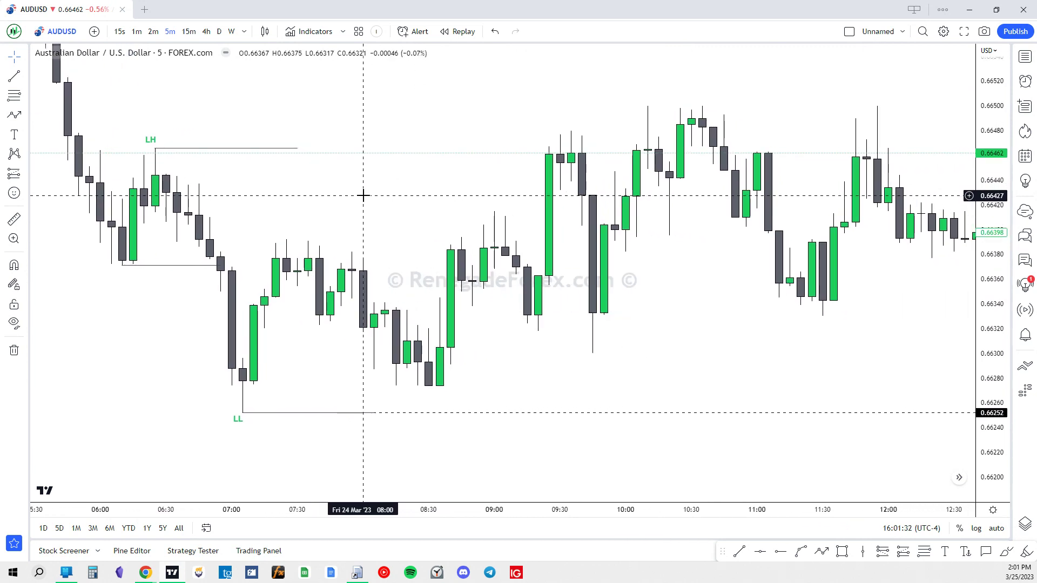
drag(463, 171, 400, 193)
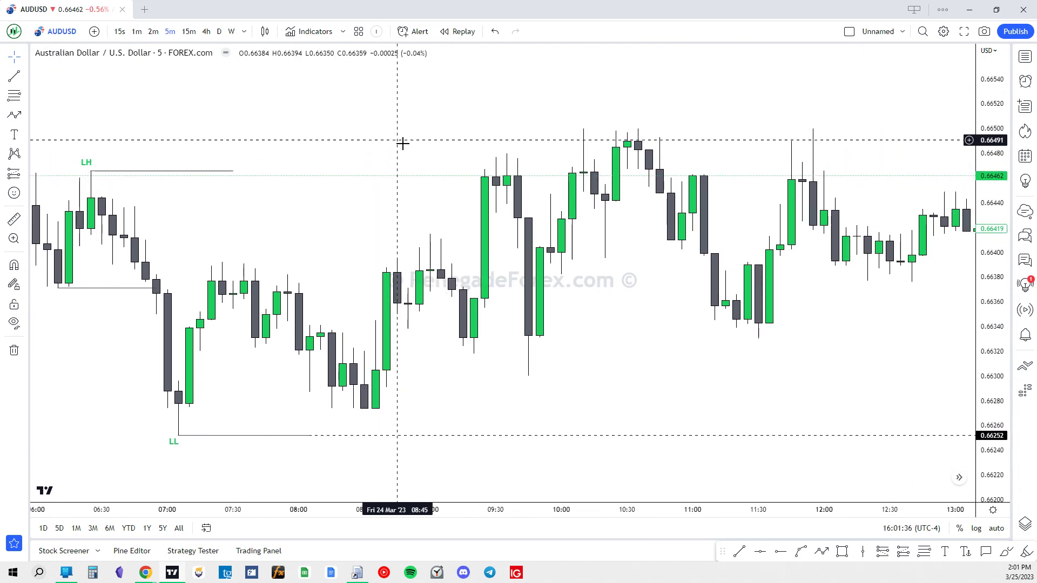
Step: Draw a horizontal line at the 07:25 high and copy it to the 08:30 low, extended to 10:15
click(740, 551)
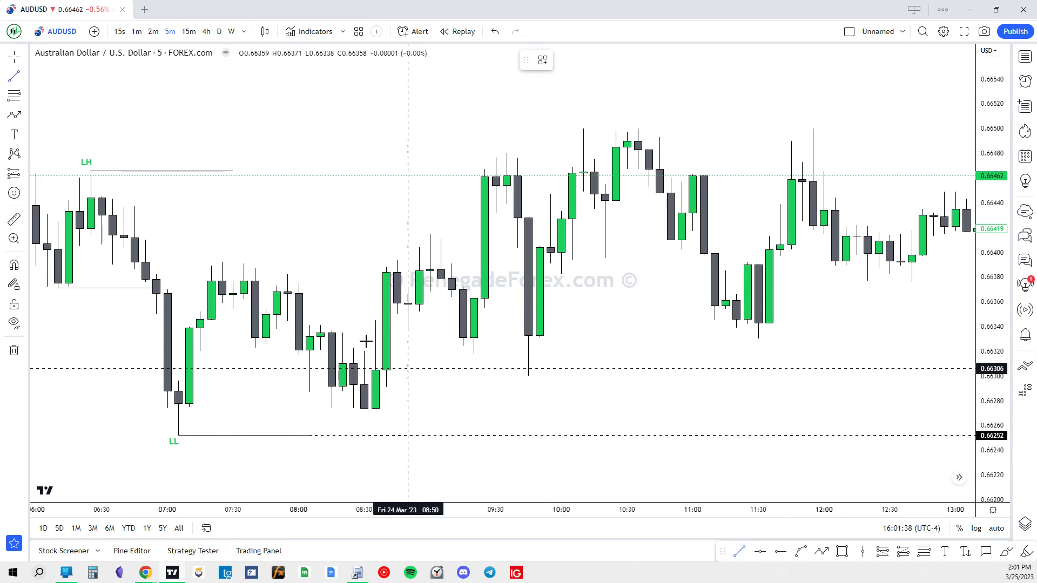
click(222, 263)
click(430, 263)
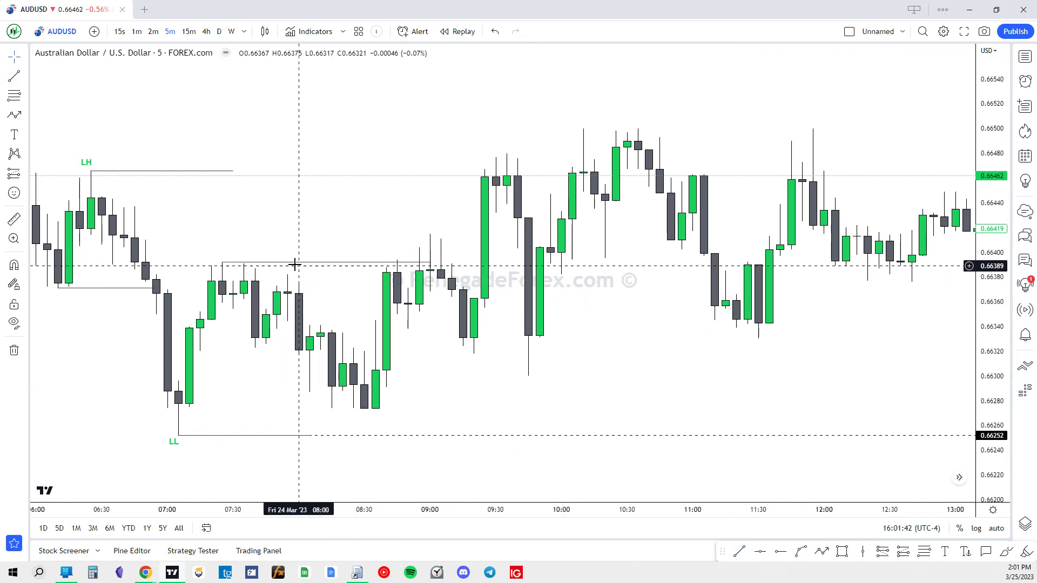
mouse_move(294, 266)
mouse_down()
mouse_move(447, 410)
mouse_move(372, 421)
mouse_up()
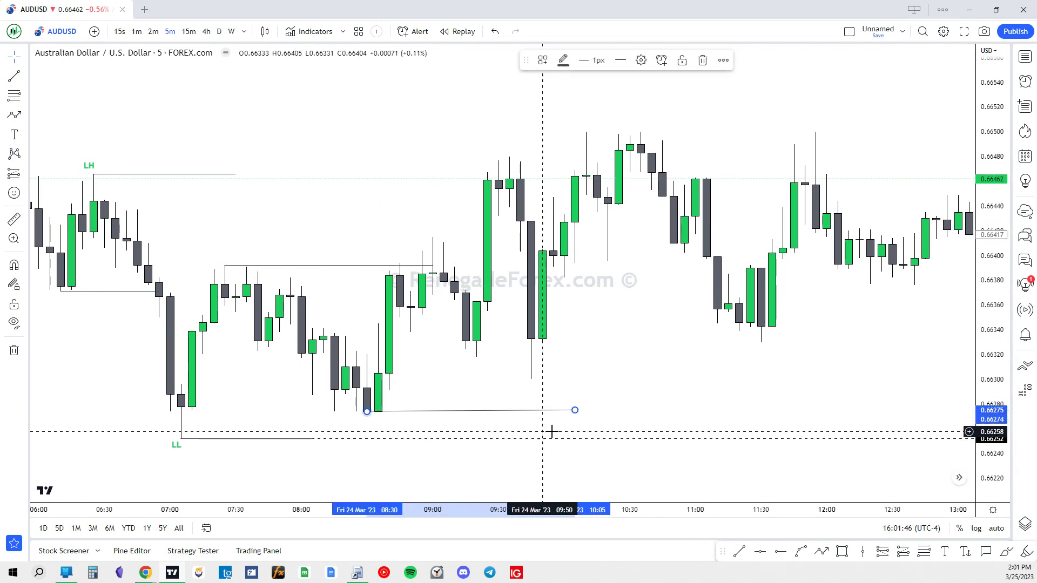
drag(575, 411, 597, 411)
click(553, 404)
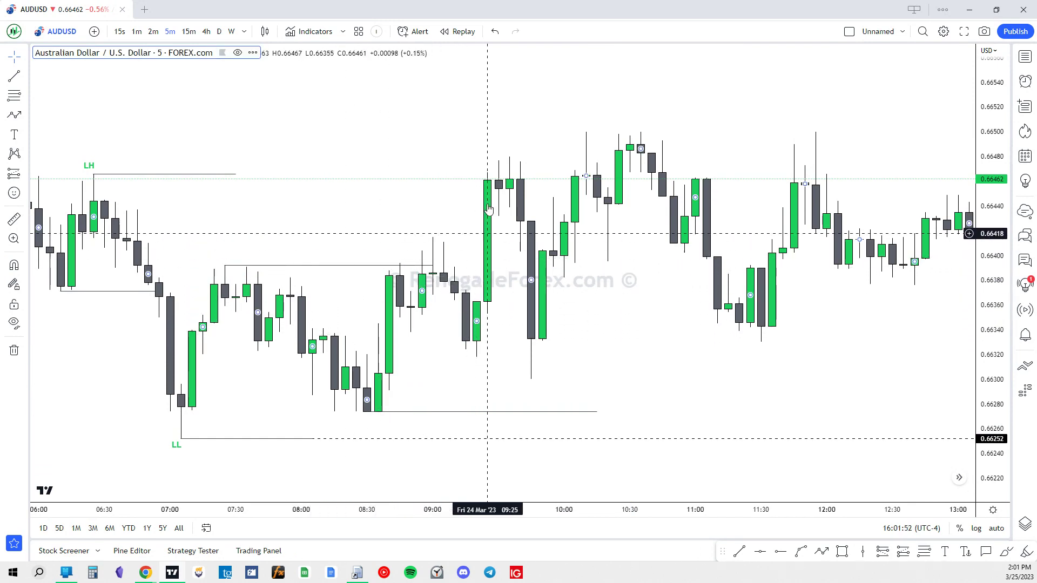
Step: Add another horizontal line at the 09:00 high, ending at 09:25
mouse_move(287, 268)
mouse_down()
mouse_move(382, 241)
mouse_move(366, 241)
mouse_move(433, 240)
mouse_up()
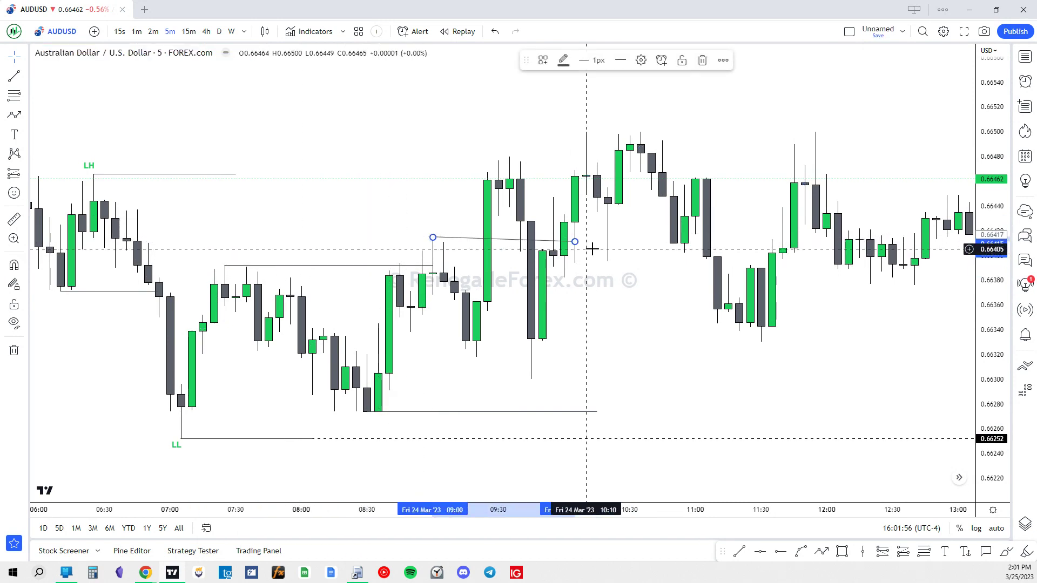
drag(575, 241, 492, 235)
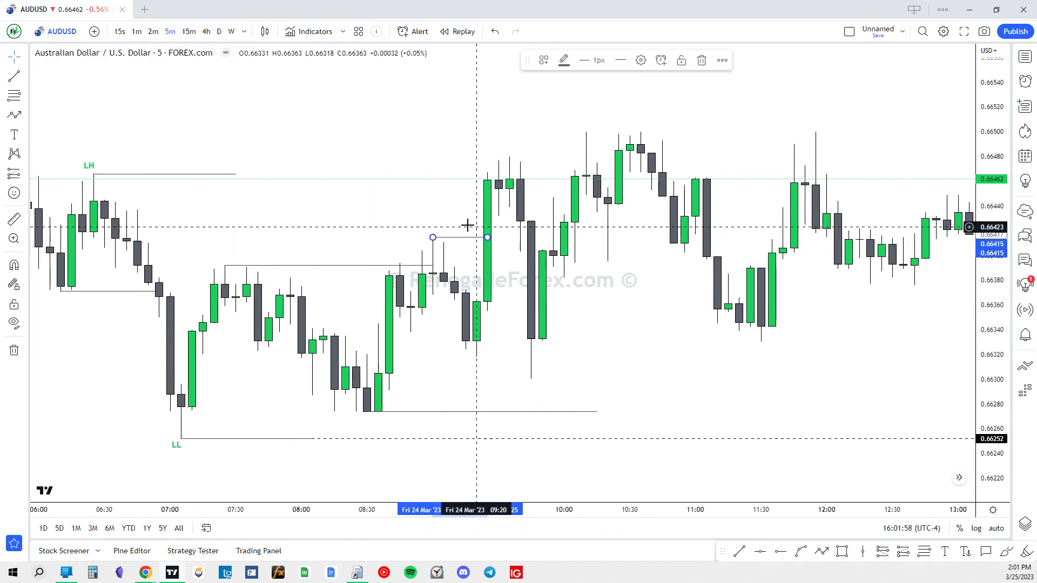
drag(421, 213, 407, 210)
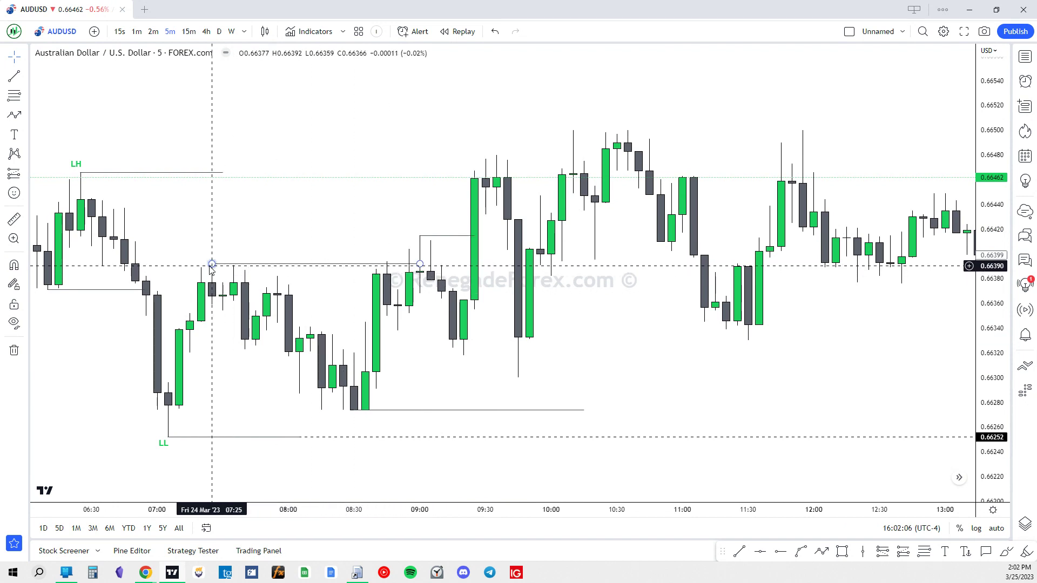
drag(435, 326, 468, 354)
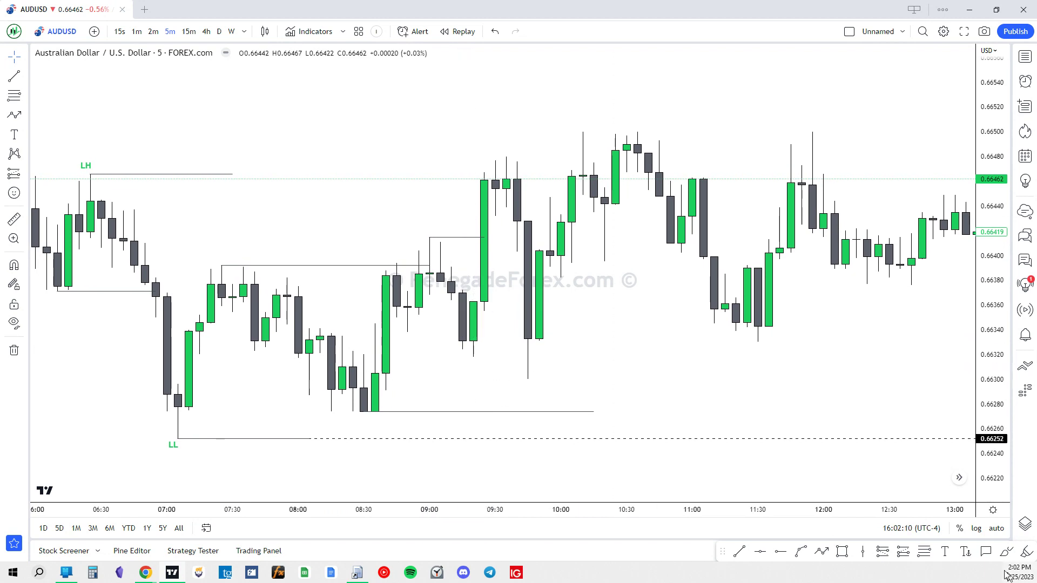
Step: Draw a Fibonacci retracement from the 07:25 high at 0.66392 to the 08:30 low at 0.66274
click(924, 551)
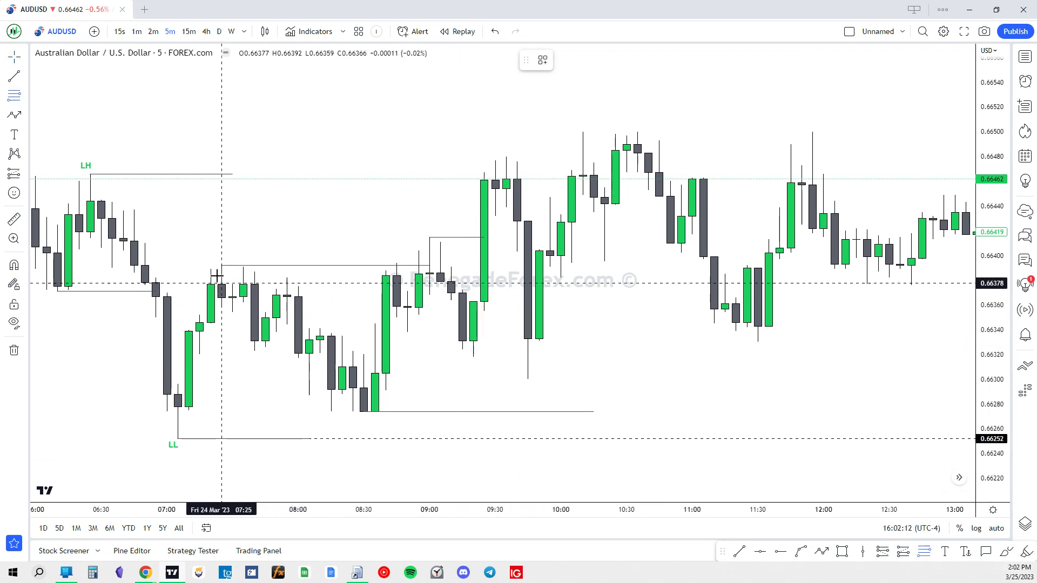
key(ctrl)
click(217, 256)
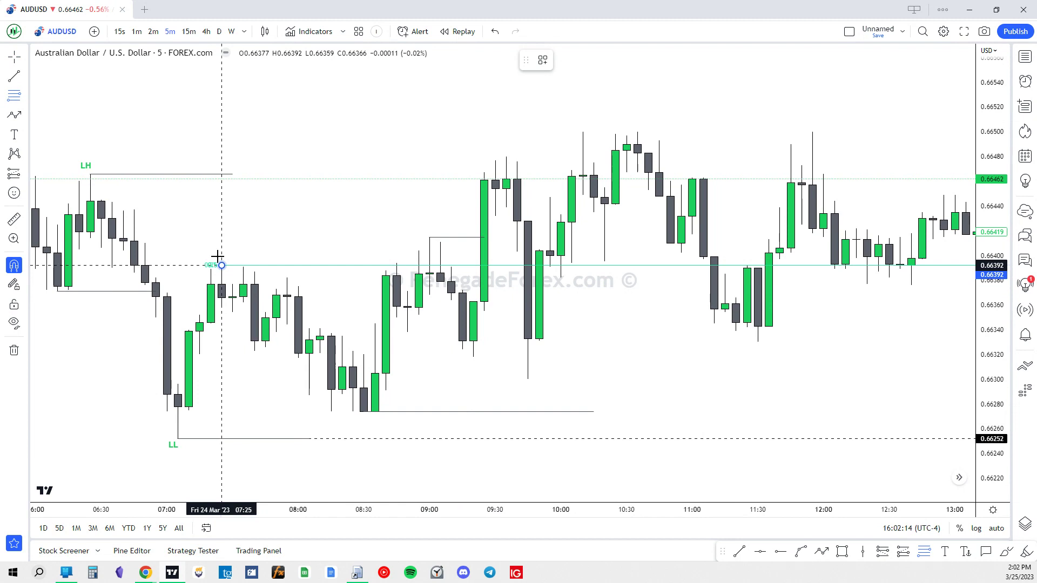
click(363, 411)
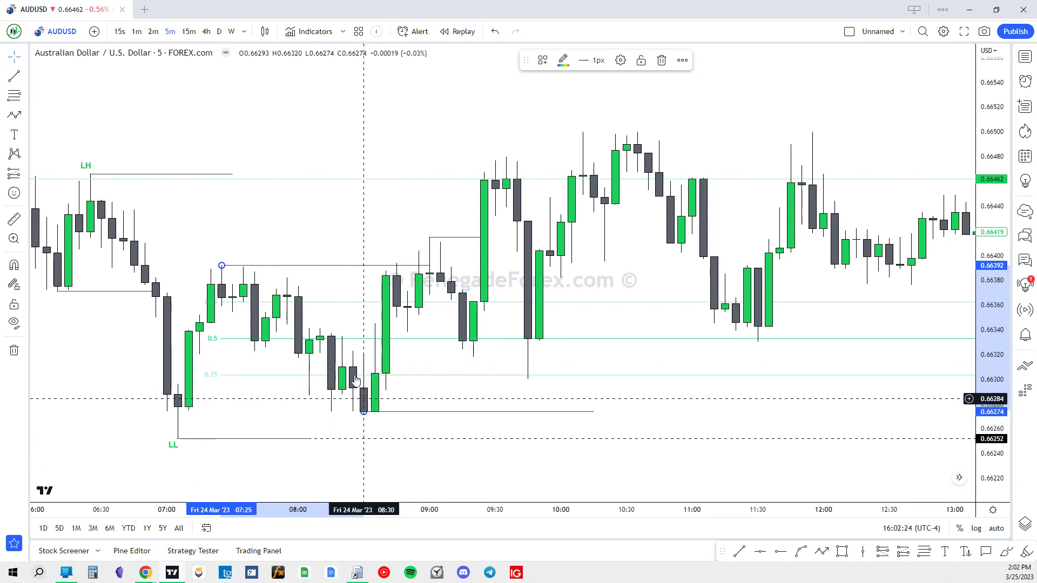
click(355, 235)
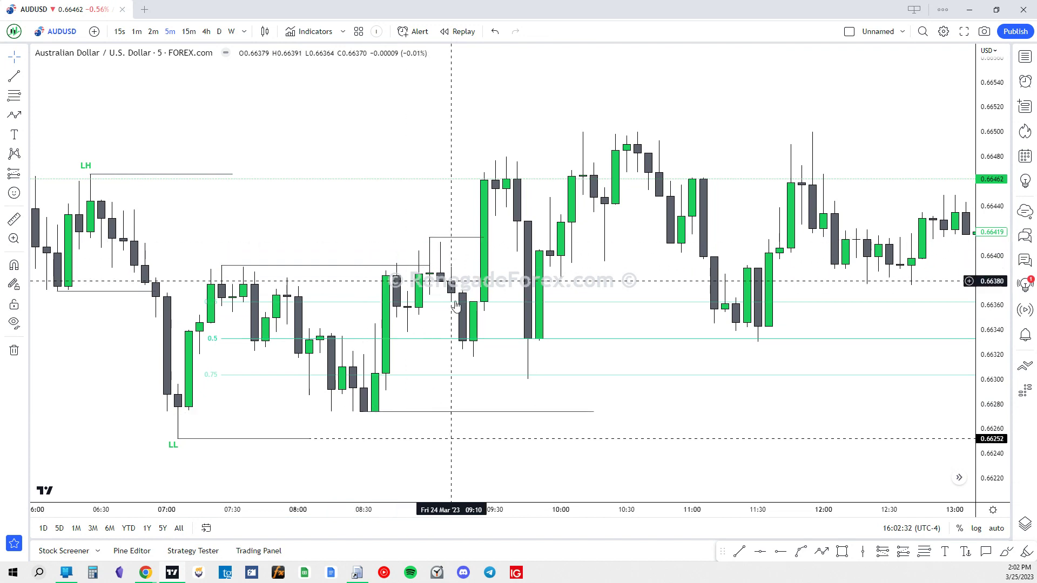
Step: Move the Fibonacci's top anchor from the 07:25 high to the 09:00 high at 0.66415
drag(222, 266, 430, 240)
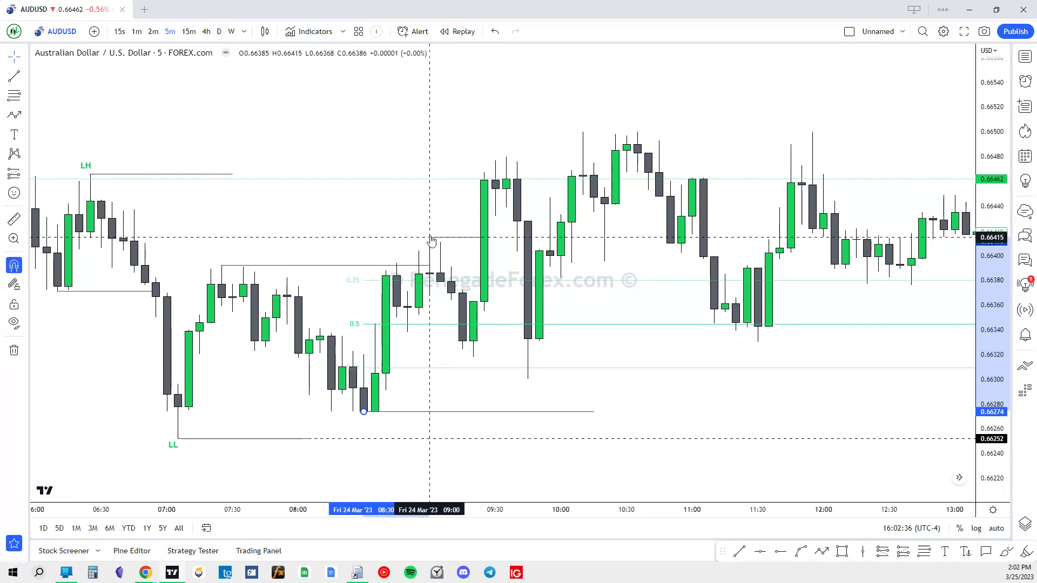
click(429, 250)
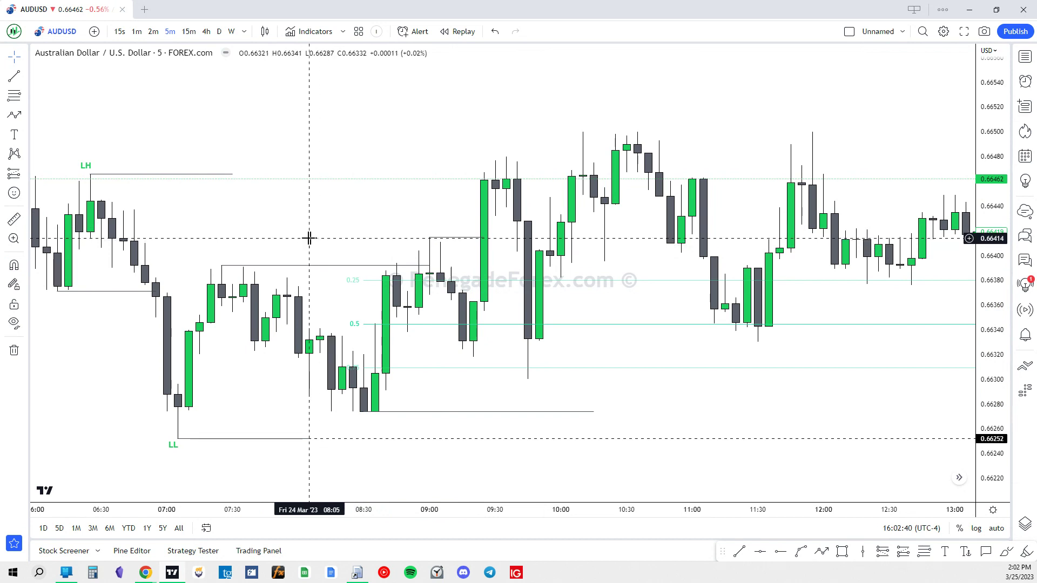
drag(307, 238, 306, 239)
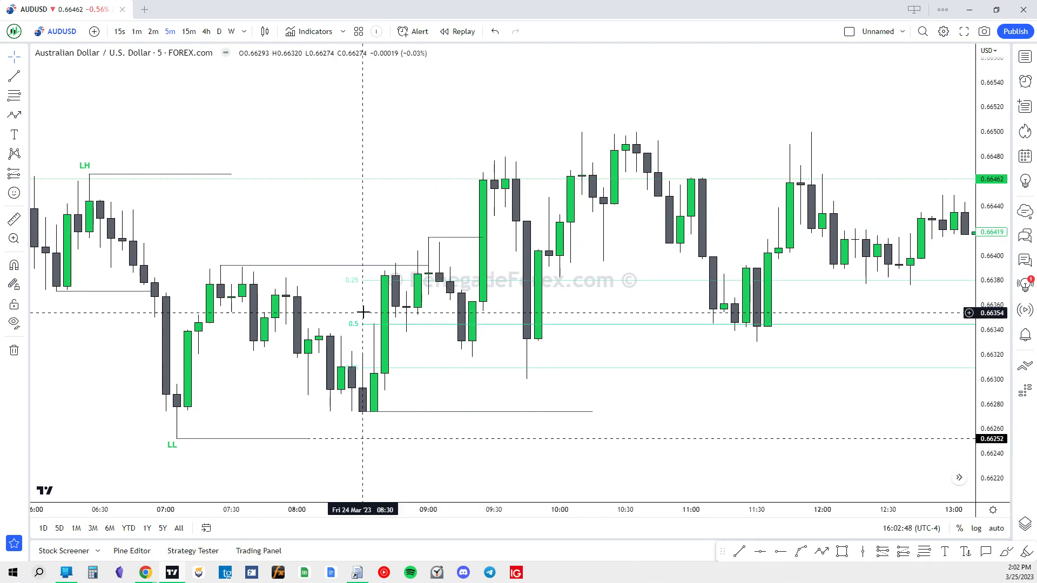
click(432, 324)
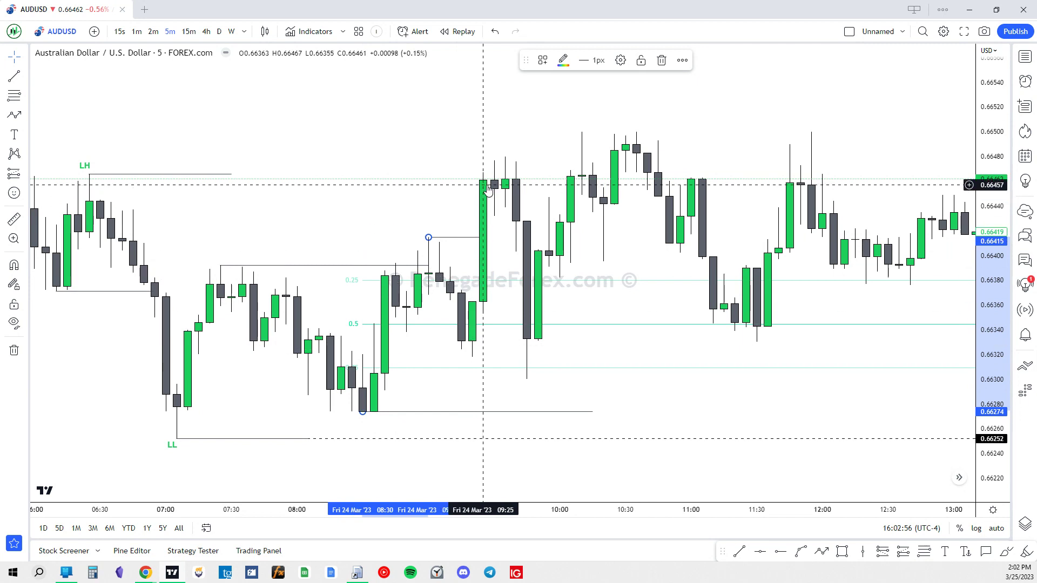
click(367, 246)
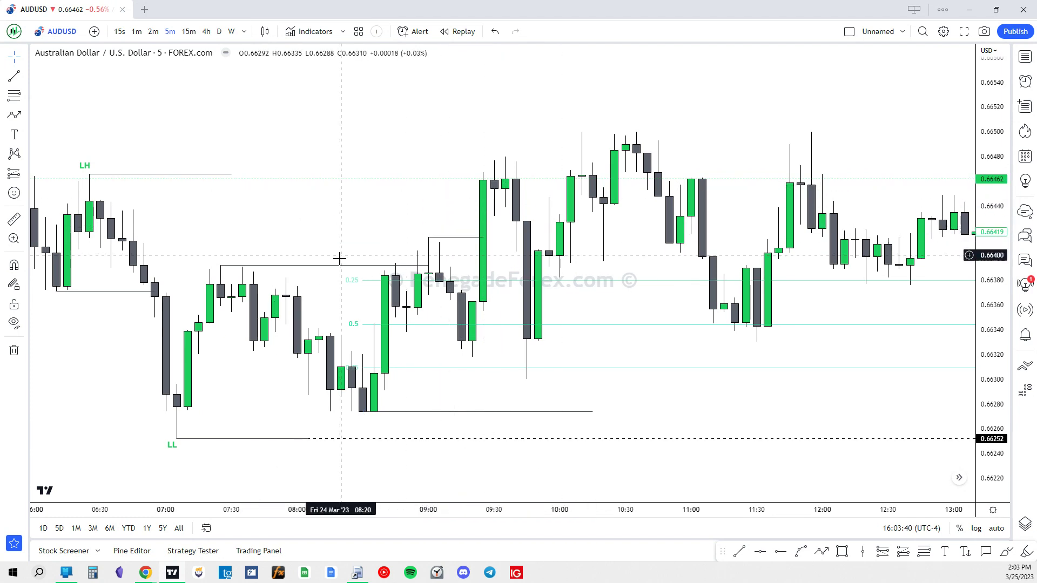
click(428, 237)
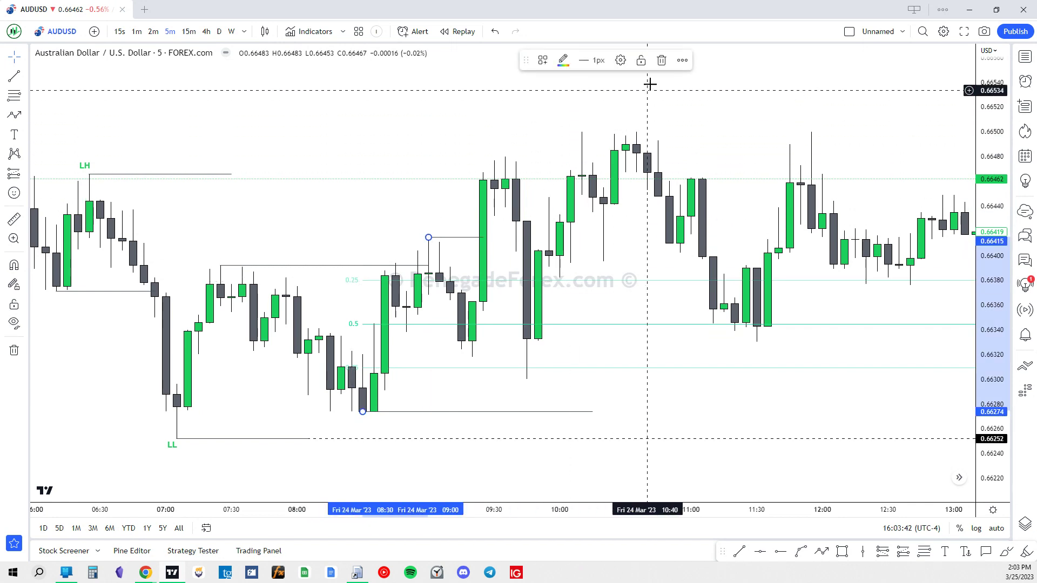
Step: Delete the Fibonacci and copy the short horizontal line up to the 0.66480 swing high
click(665, 58)
drag(534, 104, 491, 111)
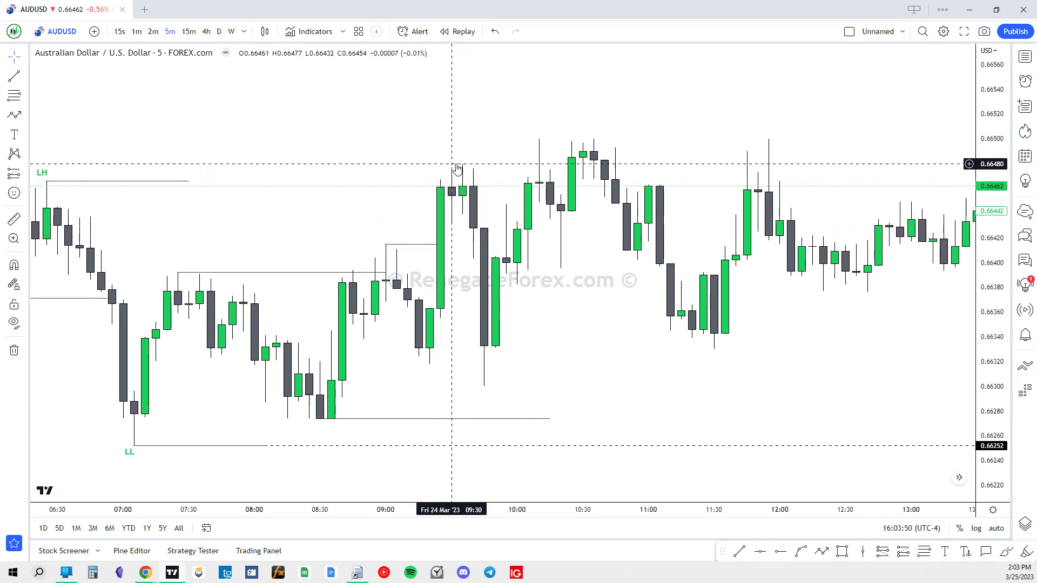
mouse_move(416, 244)
mouse_down()
mouse_move(470, 180)
mouse_move(463, 173)
mouse_move(520, 174)
mouse_move(517, 164)
mouse_move(471, 166)
mouse_move(411, 380)
mouse_move(429, 366)
mouse_move(594, 365)
mouse_up()
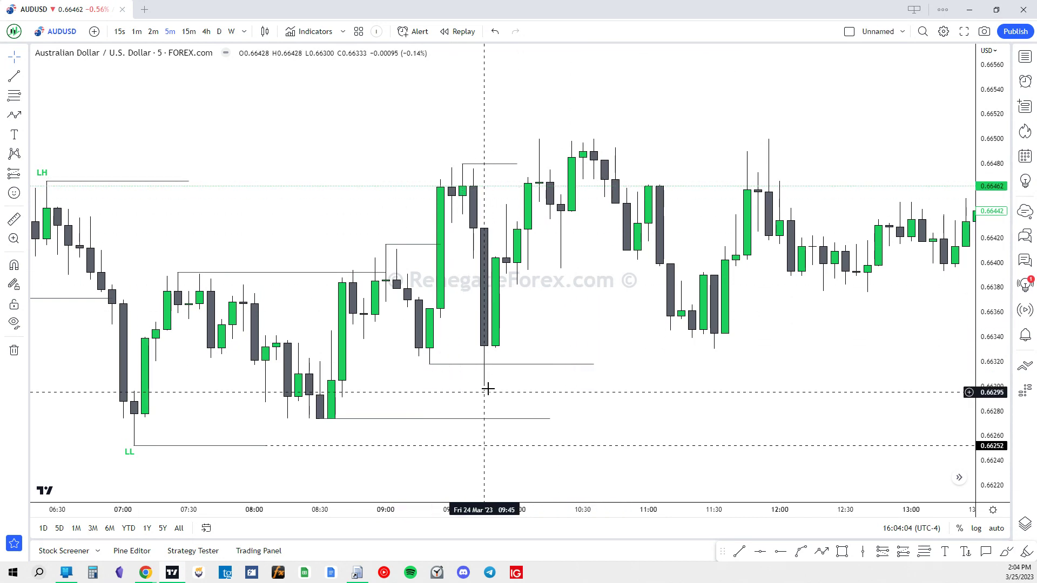
Step: Extend the 0.66480 high line further right across the later candles
drag(516, 164, 572, 172)
click(583, 365)
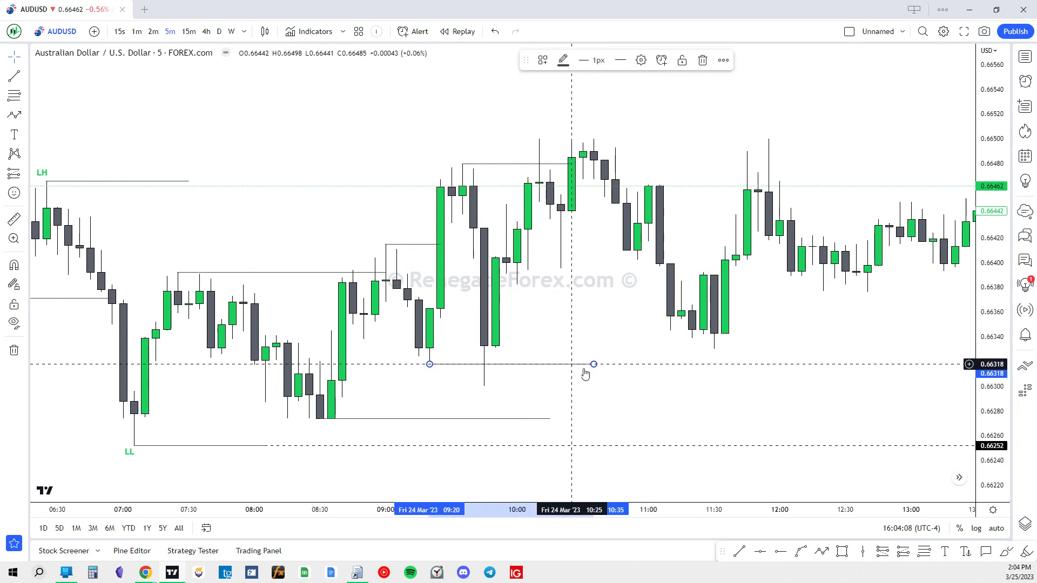
click(833, 475)
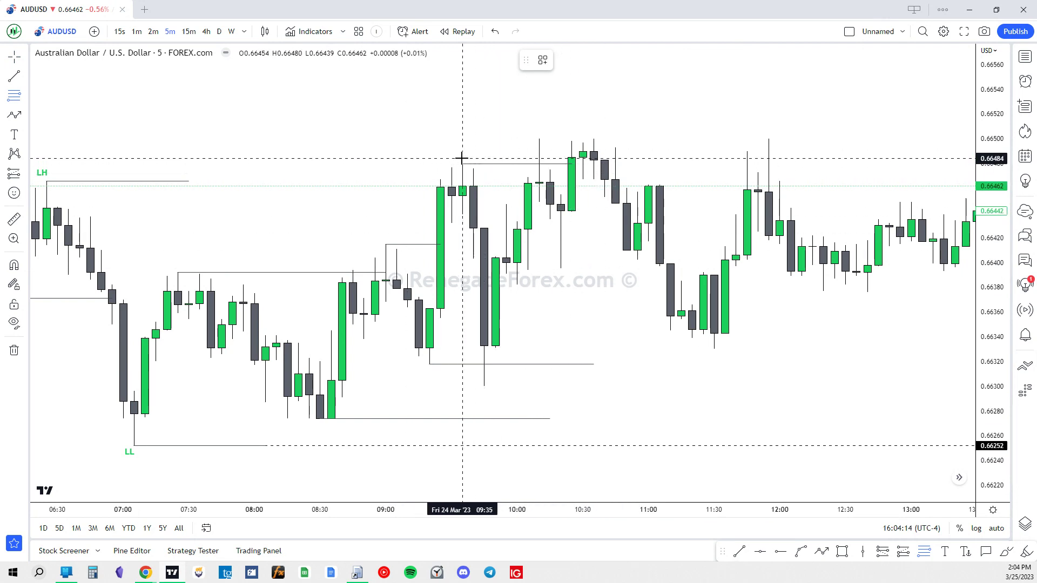
Step: Anchor the Fibonacci from the 0.66480 high to the 0.66318 line, review it, then delete it
click(430, 363)
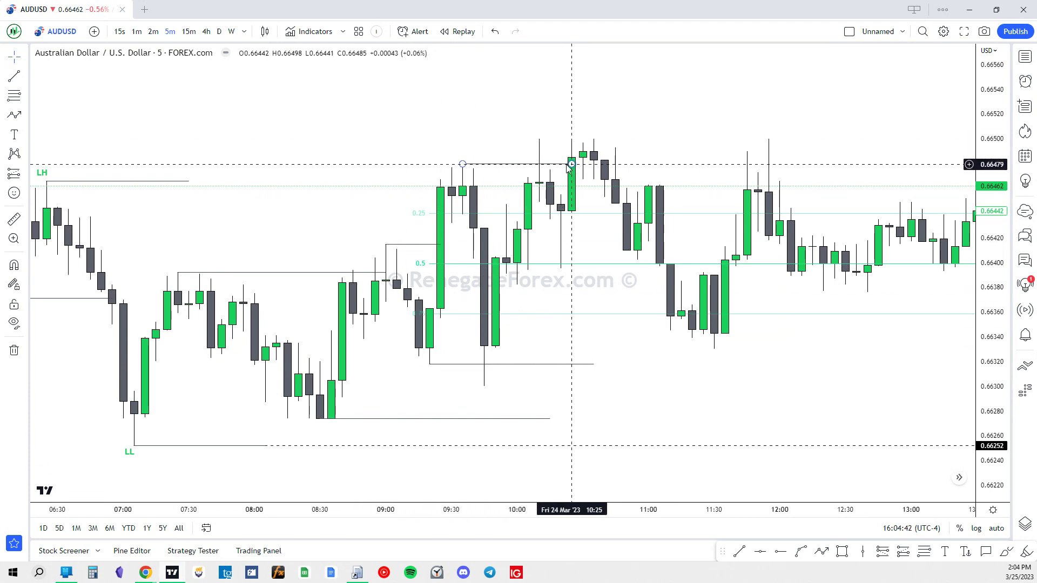
drag(514, 121, 468, 157)
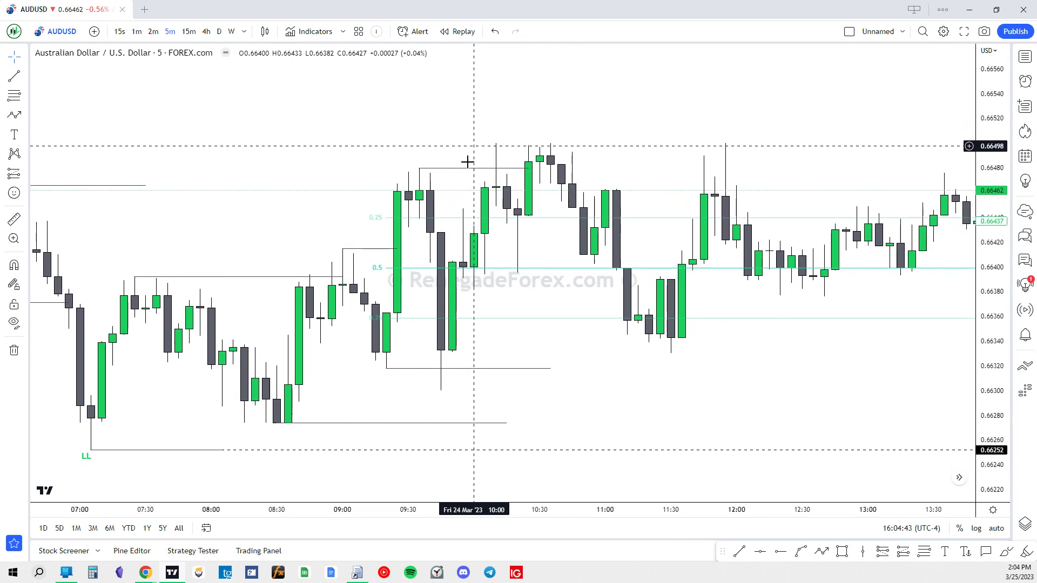
click(413, 273)
key(Delete)
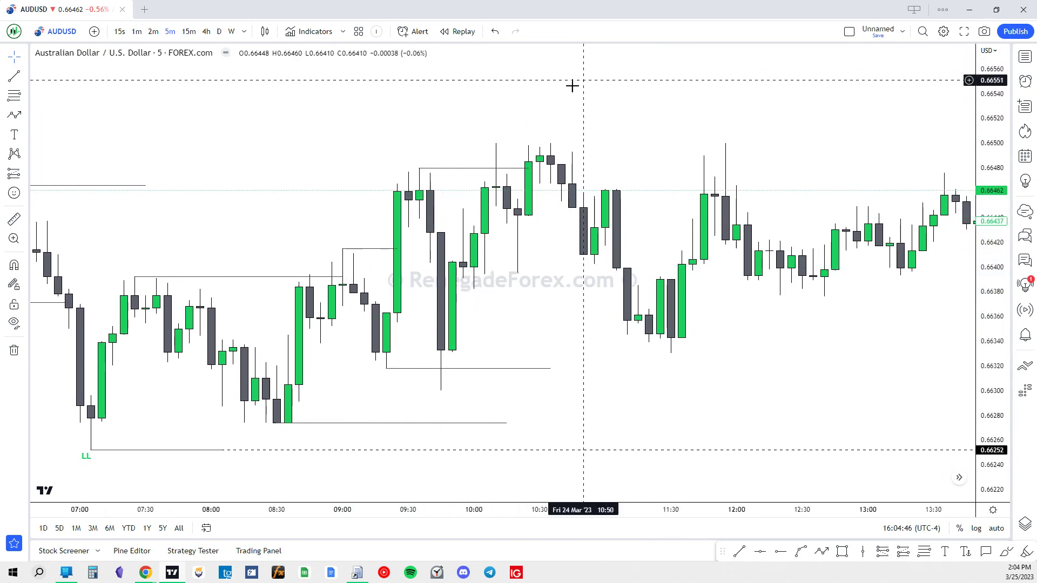
Step: Draw a short horizontal line with Alt+T and place it on the 13:00 swing high near 0.66449
scroll(405, 156, right, 2)
key(alt+t)
drag(387, 173, 517, 173)
mouse_move(452, 173)
mouse_down()
mouse_move(565, 150)
mouse_move(796, 157)
mouse_move(613, 155)
mouse_move(652, 139)
mouse_move(532, 155)
mouse_move(539, 146)
mouse_up()
scroll(566, 150, down, 3)
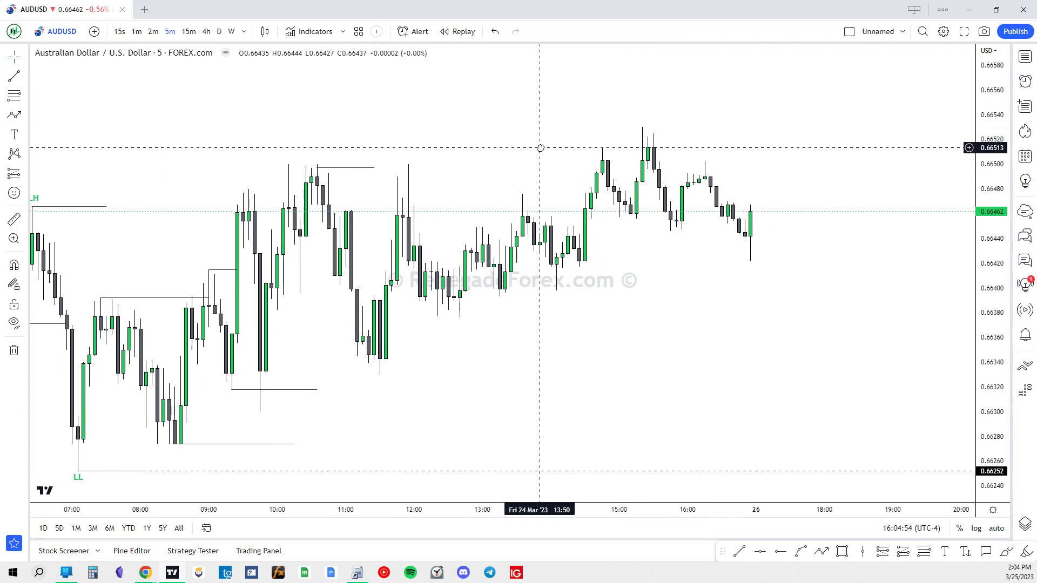
drag(510, 326, 524, 328)
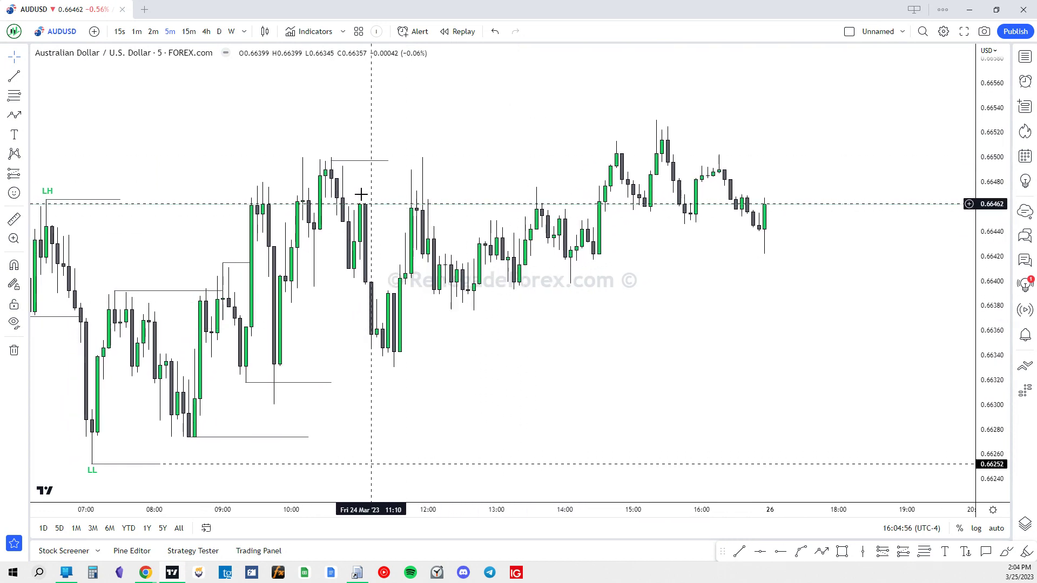
drag(354, 159, 584, 227)
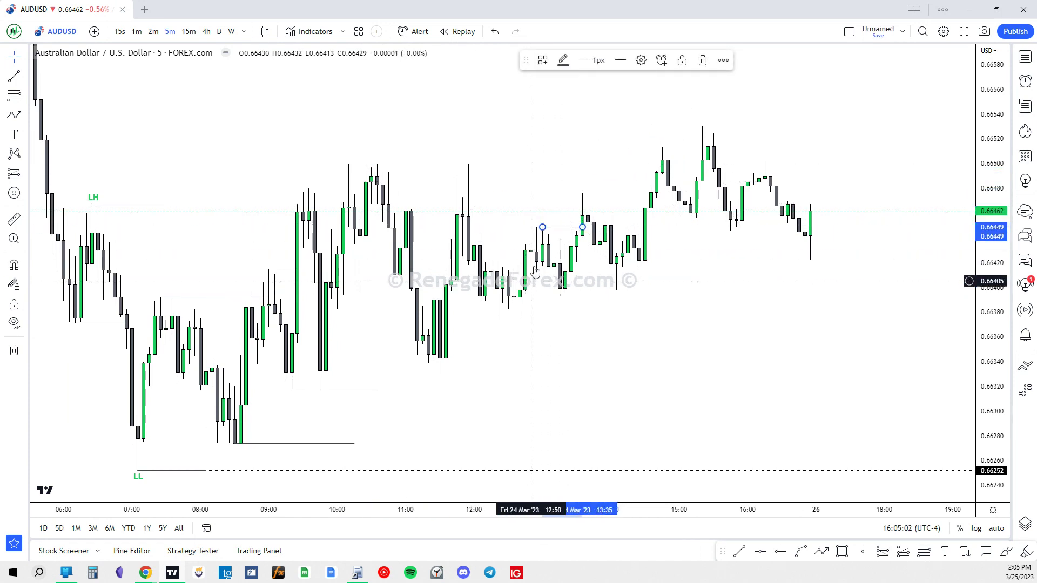
Step: Zoom and rescale the chart onto the afternoon candles around 13:00
drag(643, 370, 775, 324)
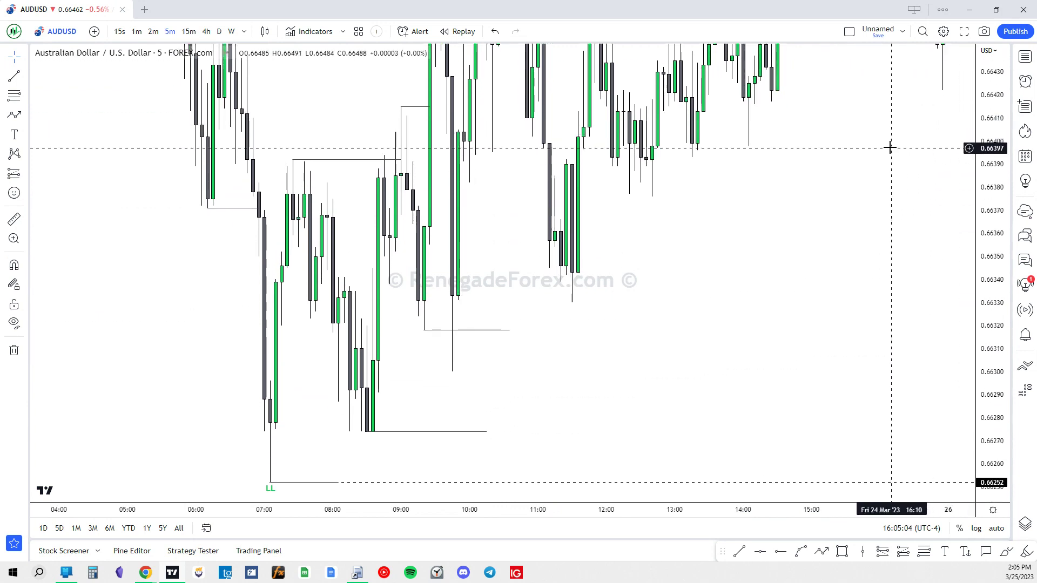
scroll(870, 273, up, 5)
drag(856, 378, 875, 406)
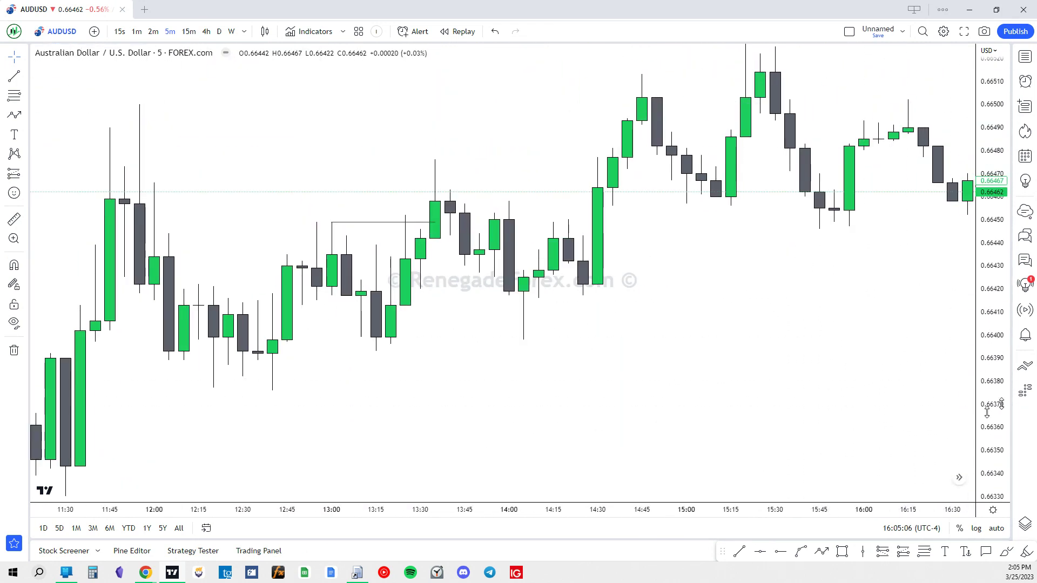
drag(993, 227, 994, 209)
drag(870, 310, 896, 281)
drag(993, 227, 930, 319)
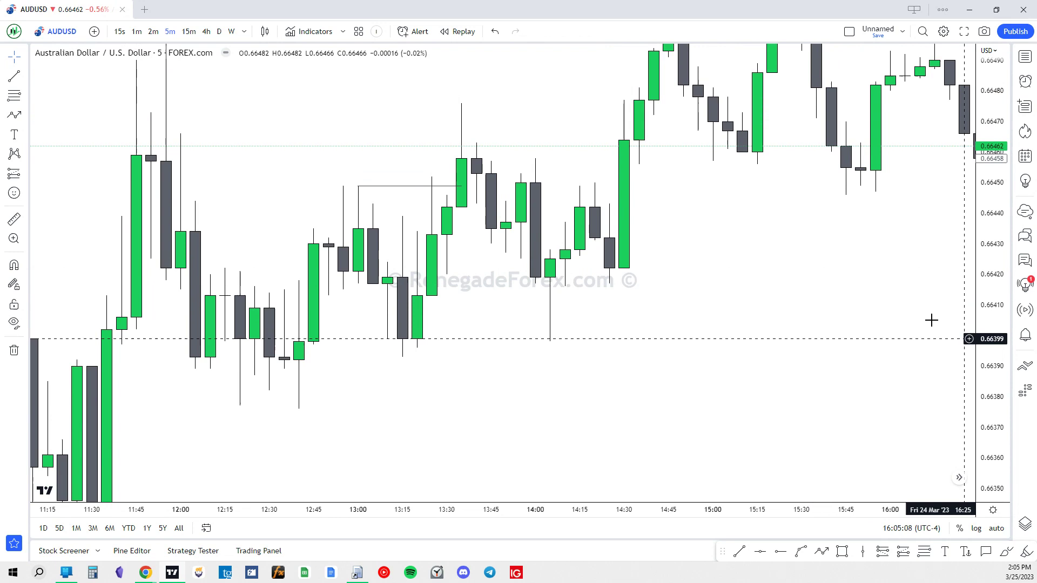
drag(844, 272, 798, 303)
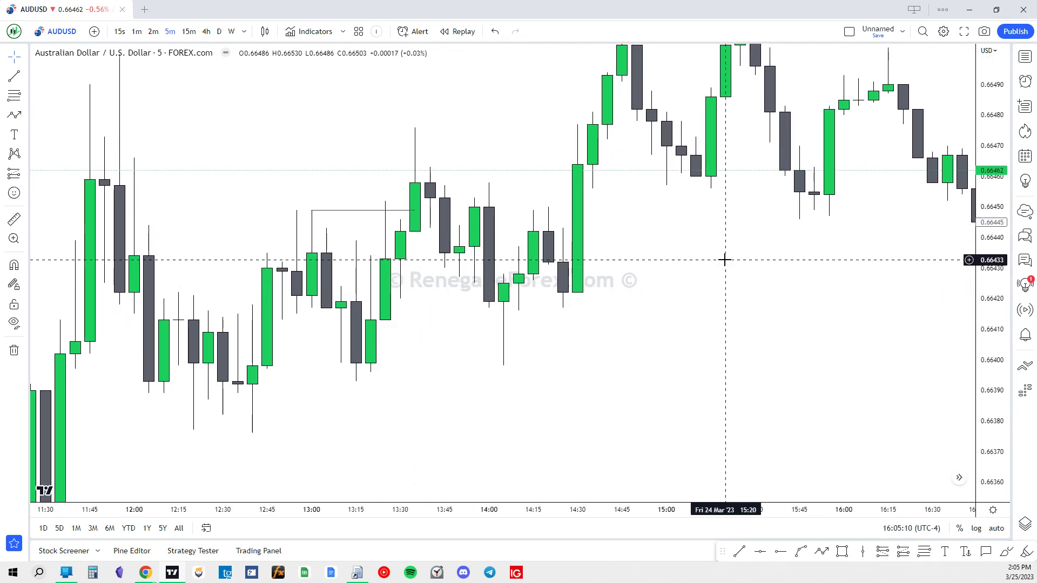
drag(734, 369, 725, 340)
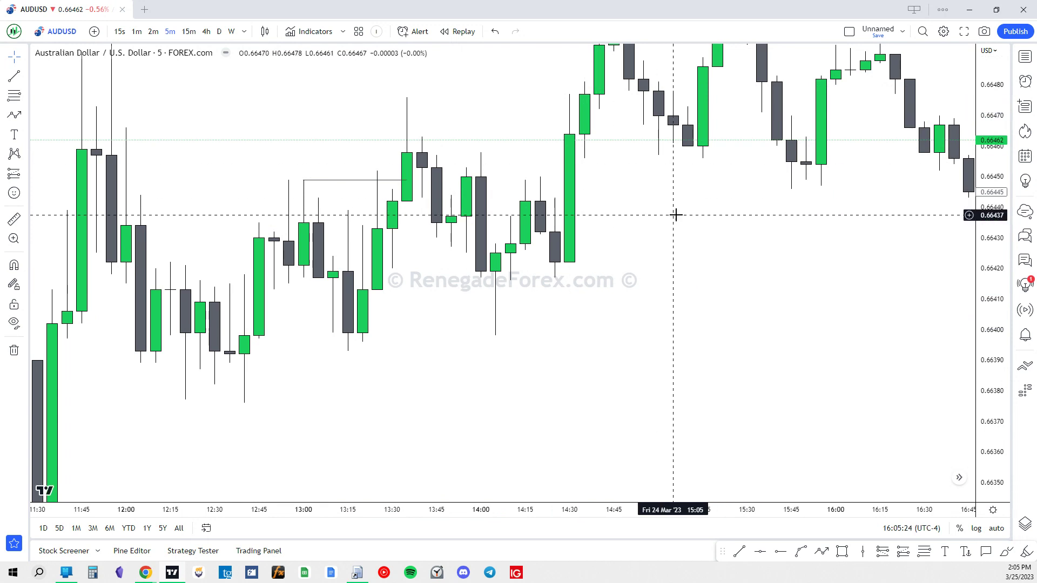
Step: Draw horizontal lines at the 13:35 high 0.66476 and the 0.66393 low, both reaching about 14:15
click(735, 553)
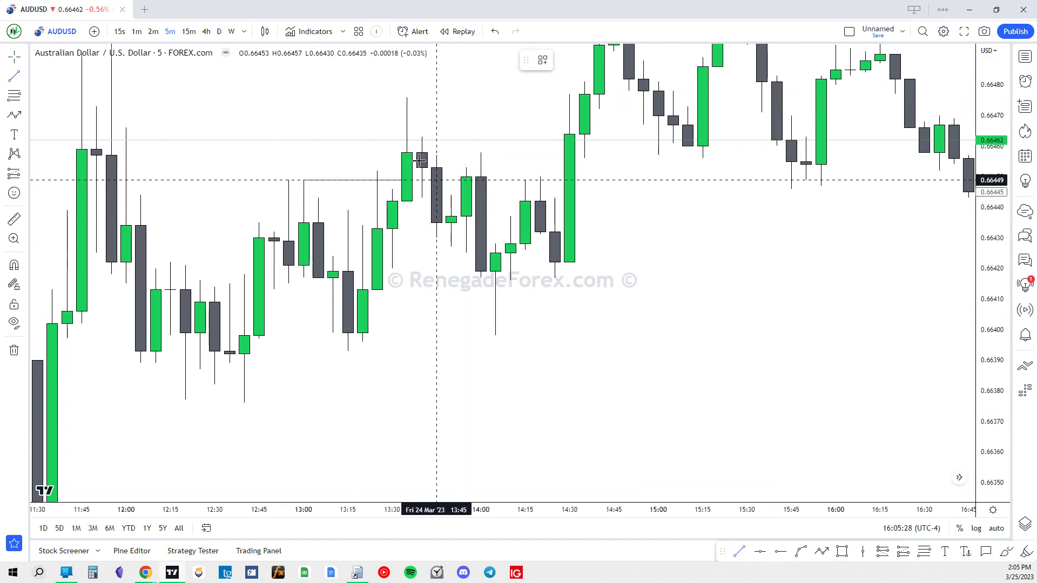
click(408, 92)
click(510, 98)
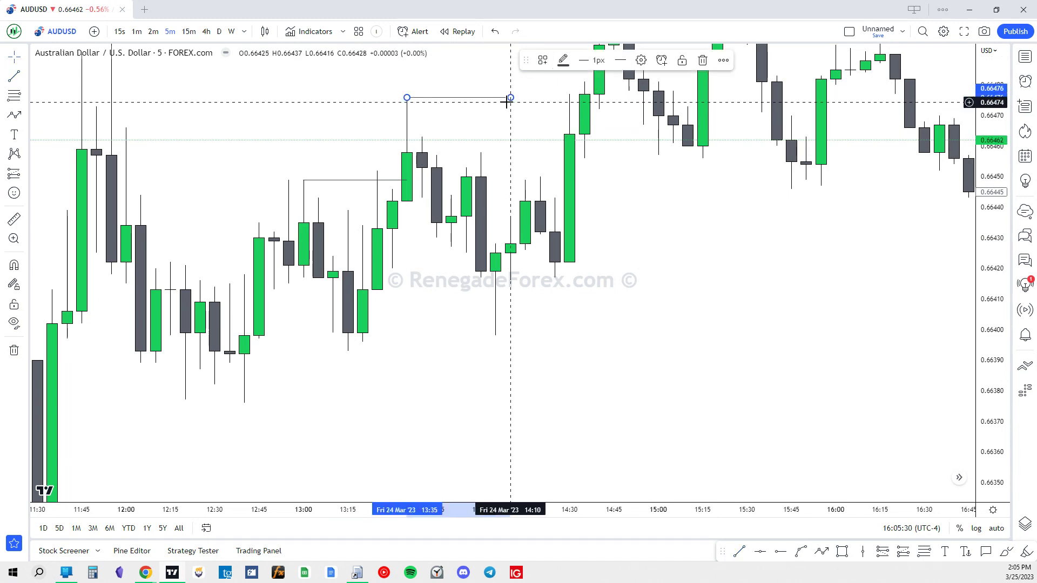
drag(464, 104, 348, 351)
drag(480, 348, 539, 351)
click(510, 98)
drag(511, 98, 540, 98)
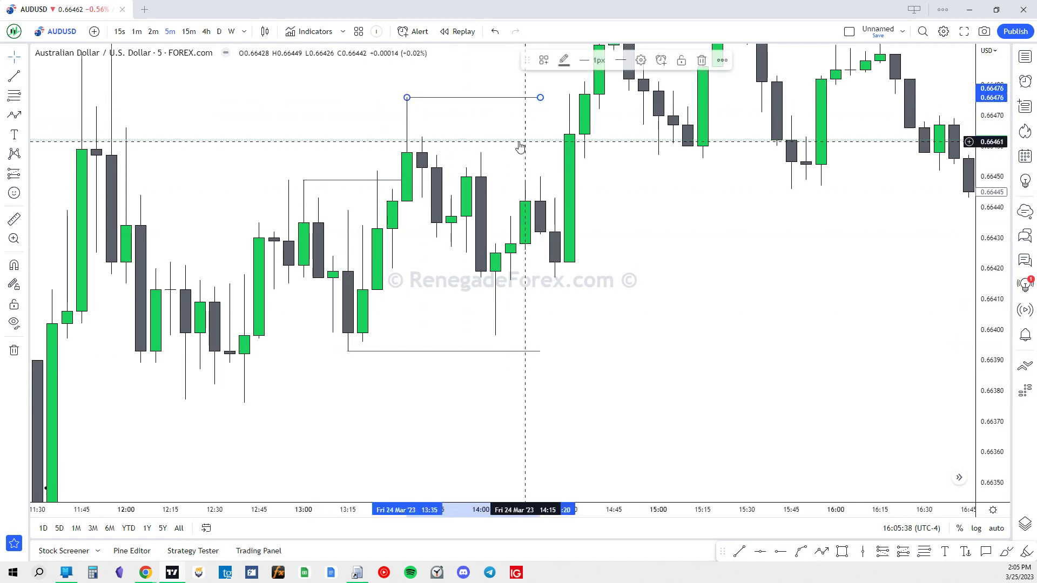
click(520, 146)
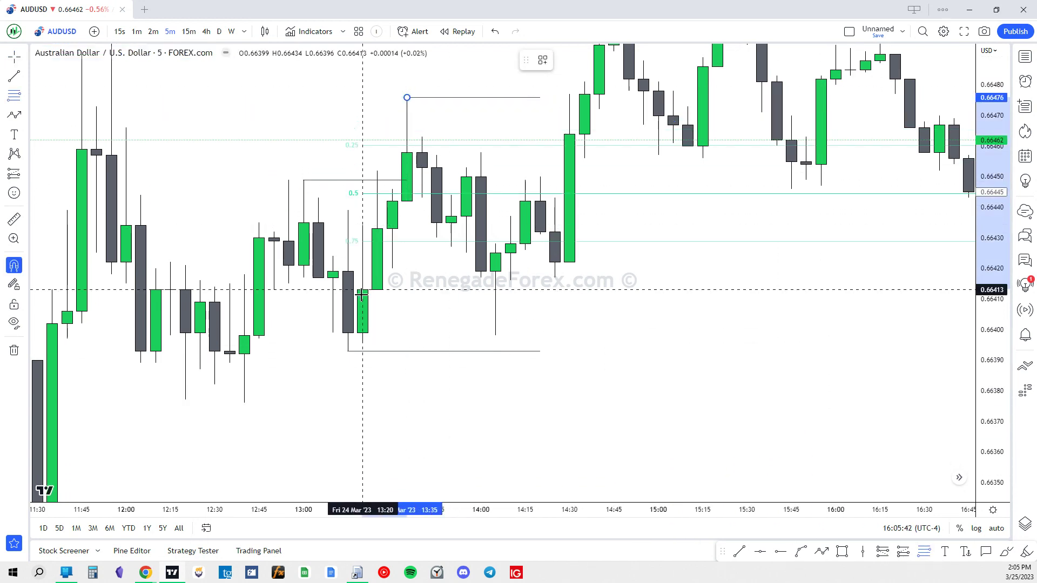
Step: Draw a Fib Retracement from the 0.66476 line down to 0.66393, inspect it, then delete it
click(351, 351)
click(650, 420)
drag(689, 420, 594, 419)
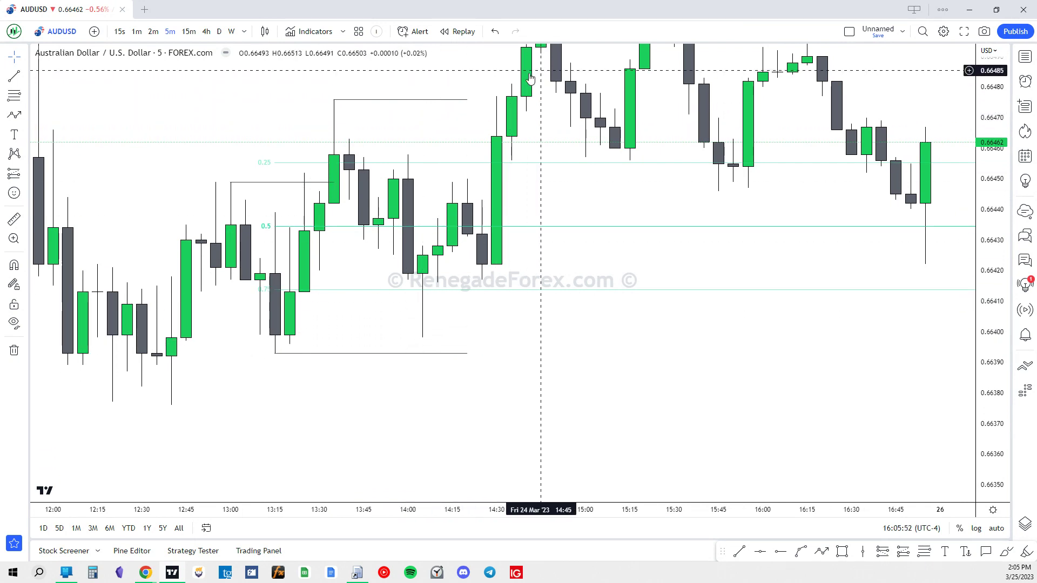
click(264, 227)
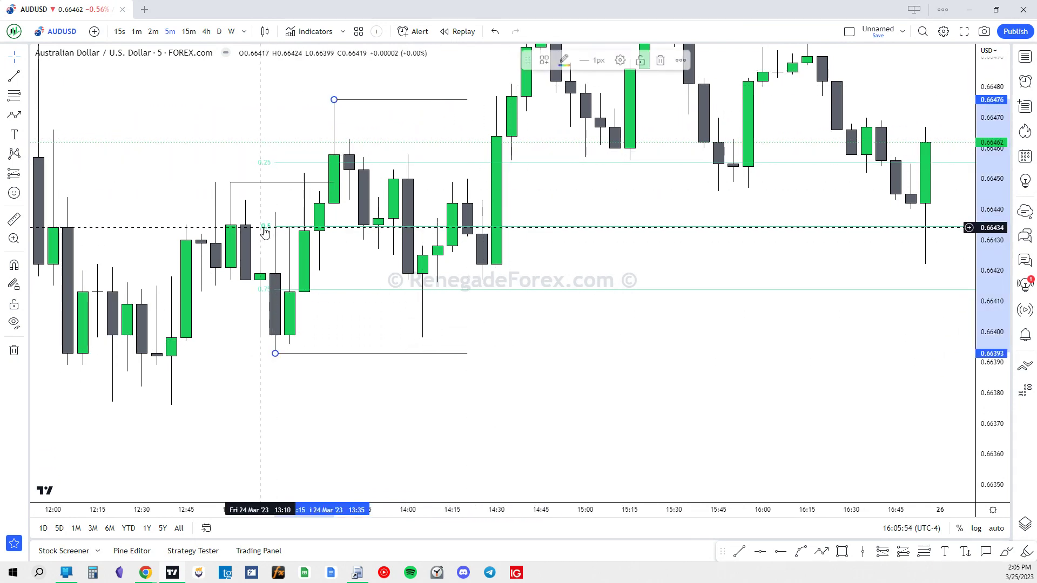
click(657, 63)
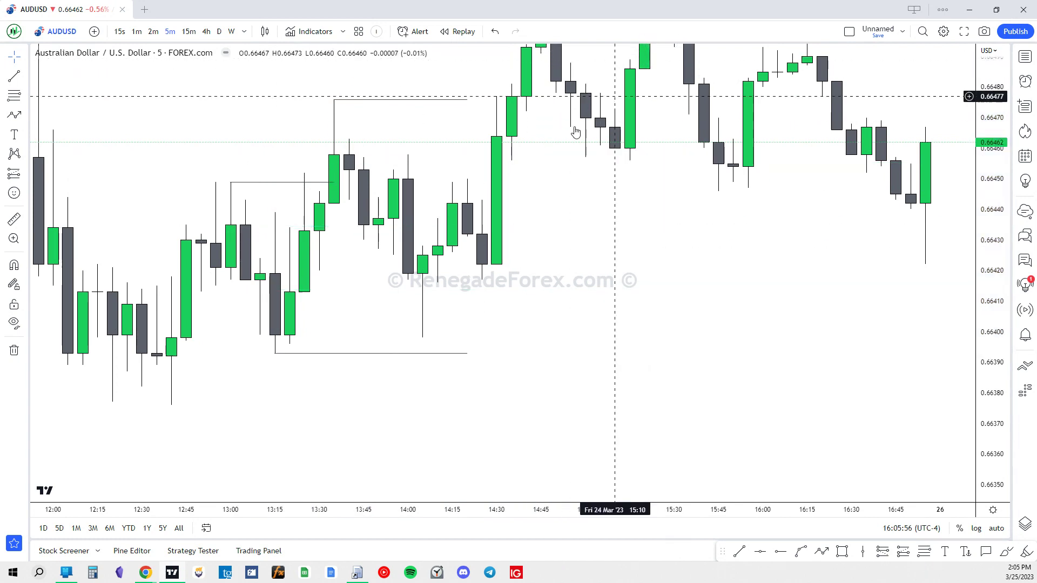
drag(294, 132, 222, 174)
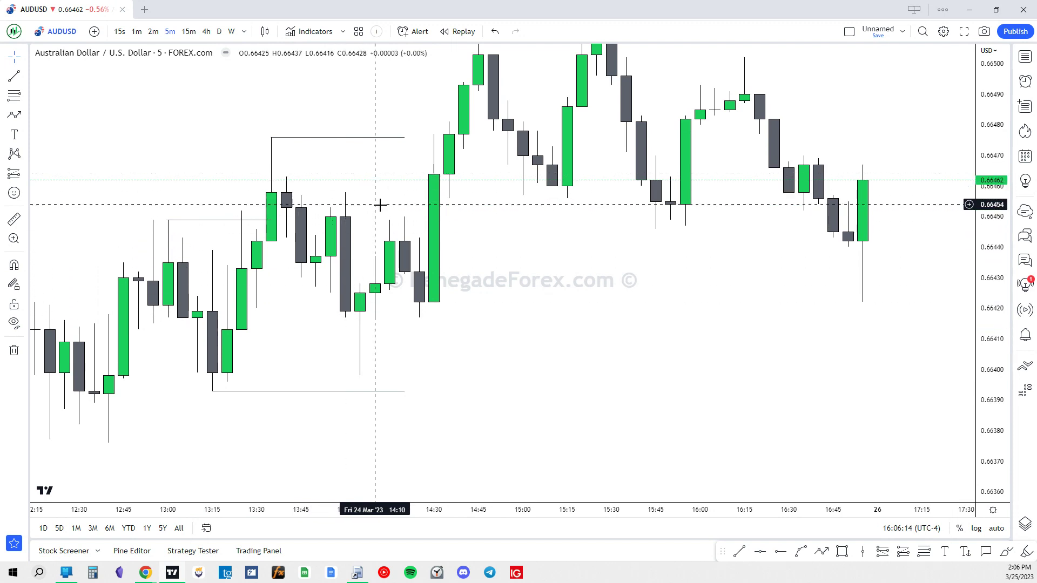
Step: Zoom out and pan to fit the session from the LH mark to the 0.66252 LL level
scroll(412, 204, down, 5)
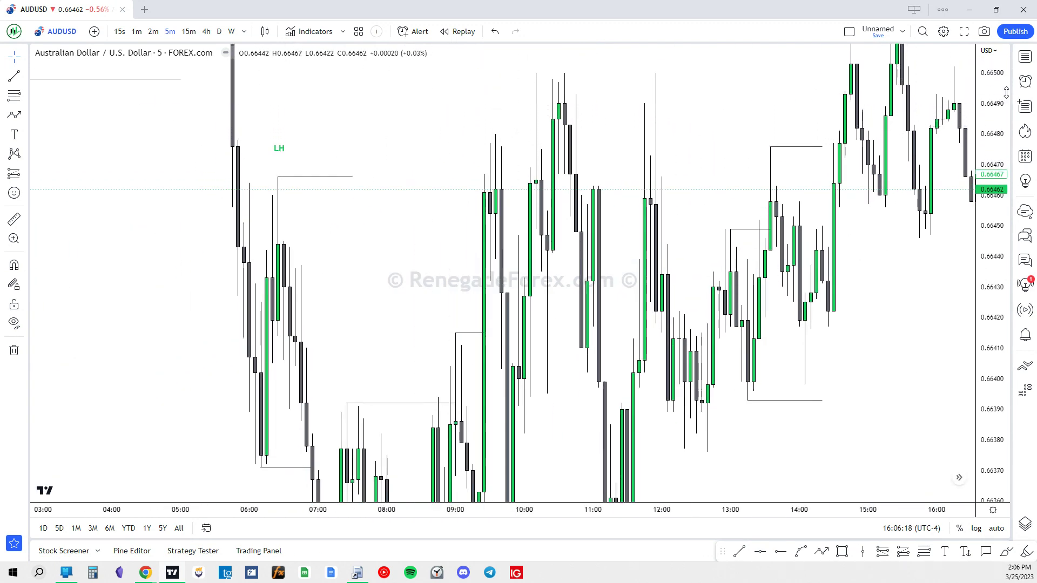
drag(859, 352, 812, 337)
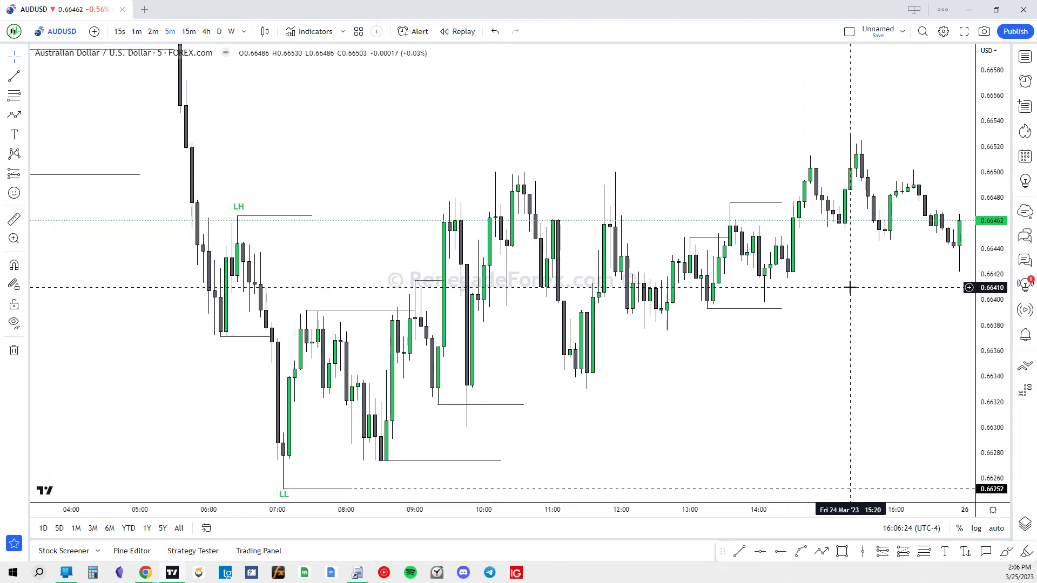